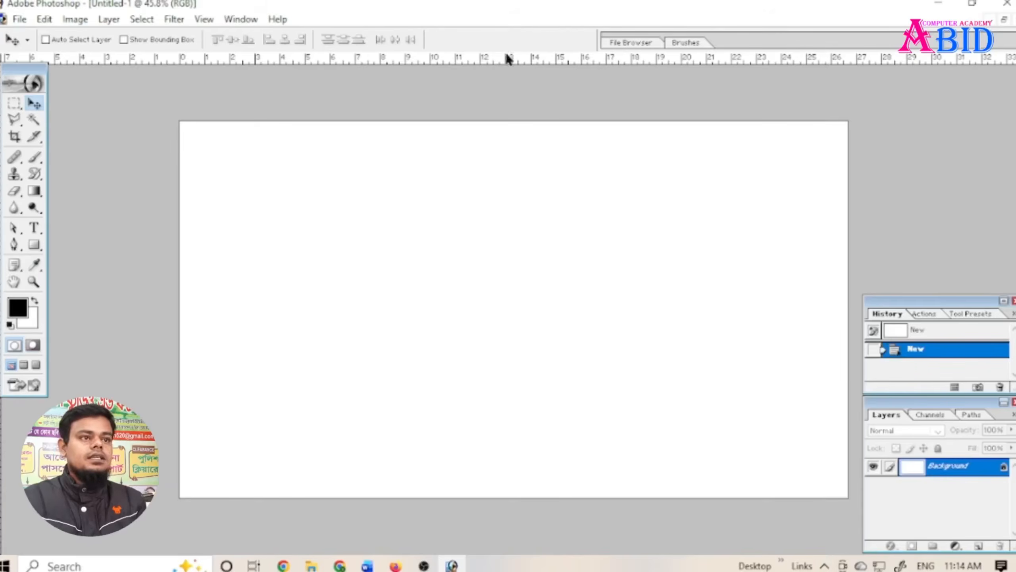
- Place margin guides just inside all four canvas edges and a vertical guide near the middle of the page
left_click_drag(519, 62, 519, 481)
left_click_drag(2, 456, 830, 486)
left_click_drag(435, 63, 463, 141)
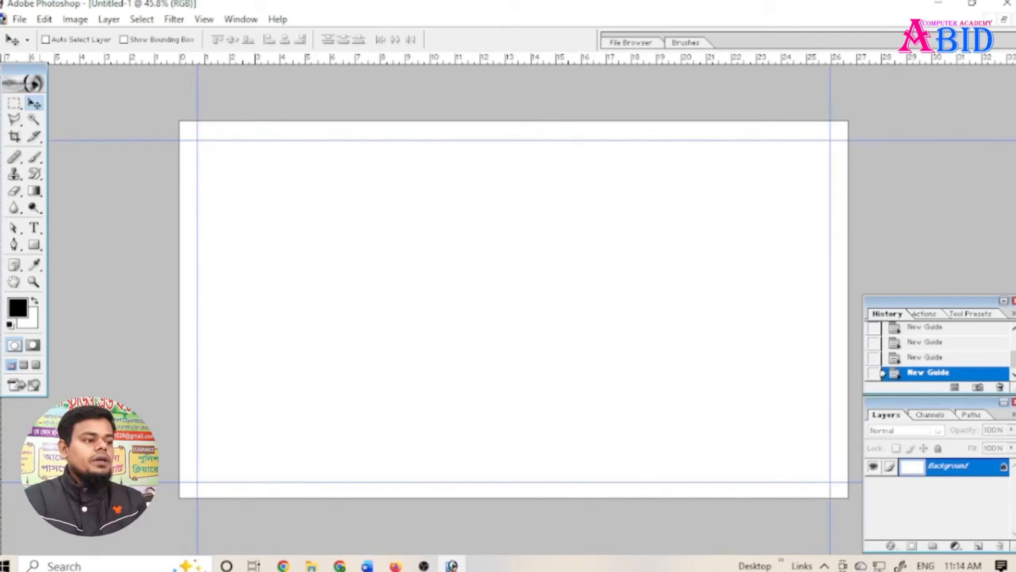
left_click_drag(2, 467, 524, 209)
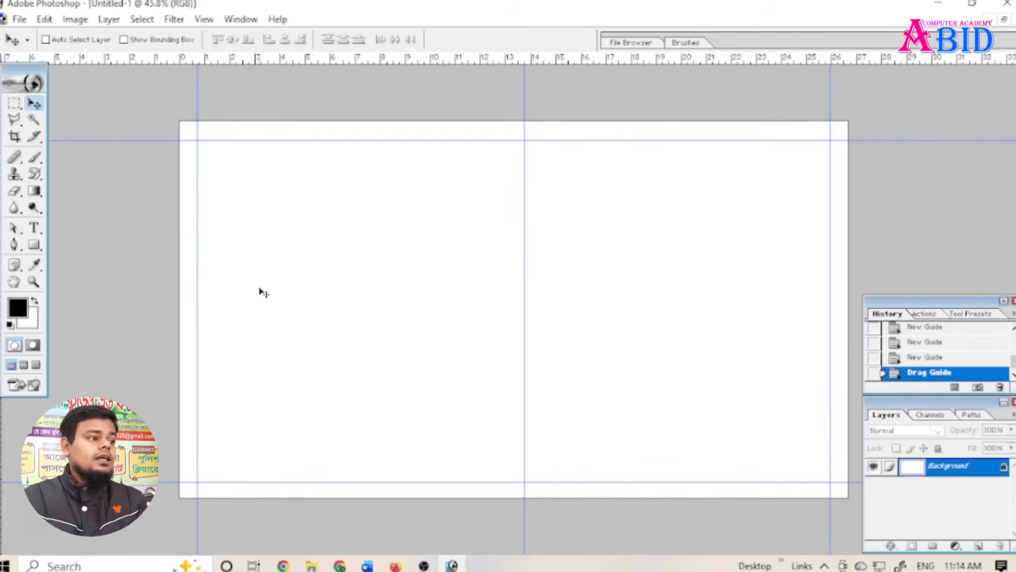
- Add the heading "ভাড়া আদায়ের রশিদ" with "মালিকের অংশ" on the line below, in bold 72 pt SutonnyMJ on the left half
left_click(35, 231)
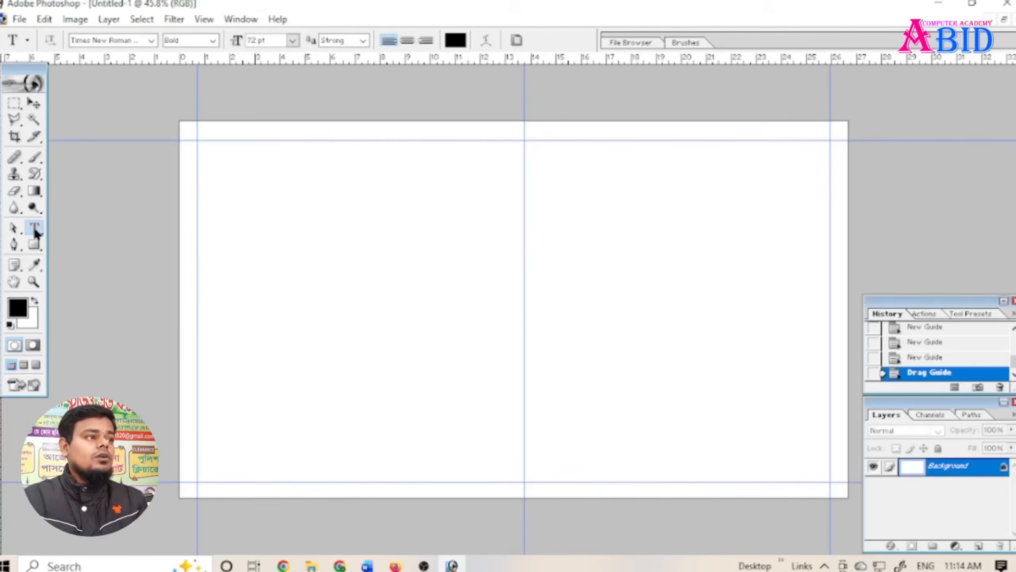
left_click(151, 41)
left_click_drag(197, 272, 202, 243)
left_click(102, 281)
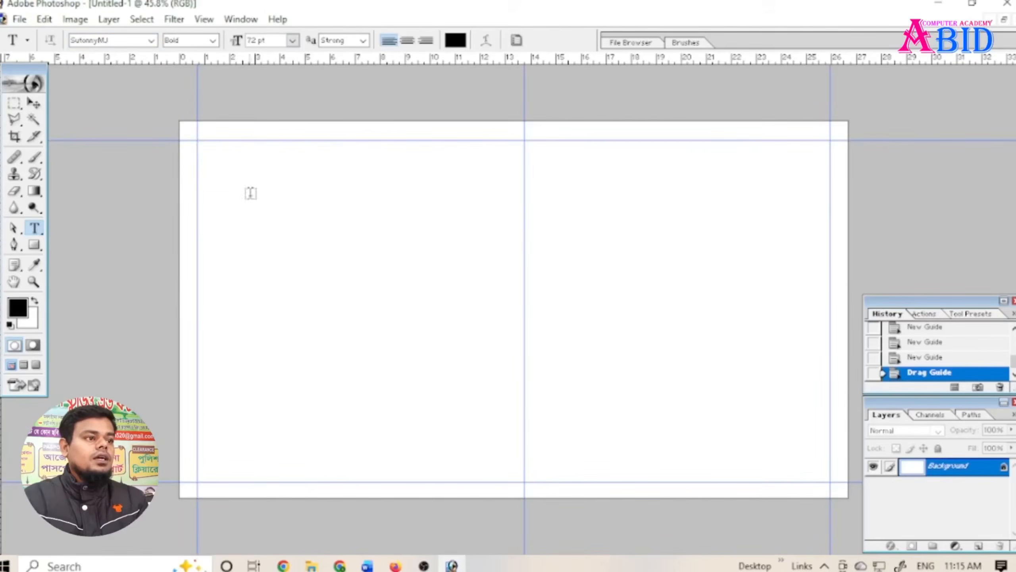
left_click(276, 218)
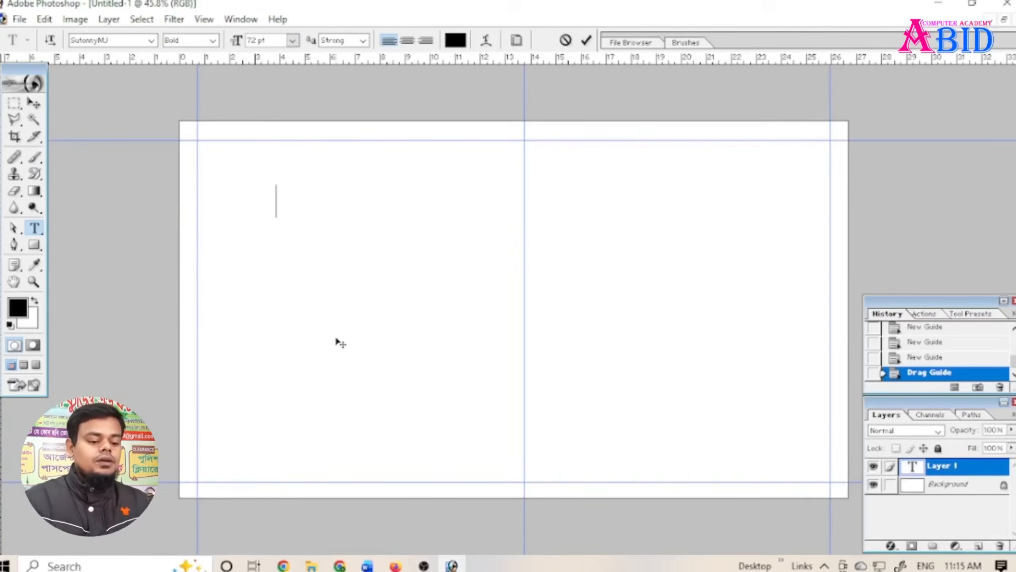
type("ভাড়া আঁদায়ের রশিদ")
- Reduce the heading's second line, "মালিকের অংশ", to 36 pt
left_click_drag(379, 302, 383, 300)
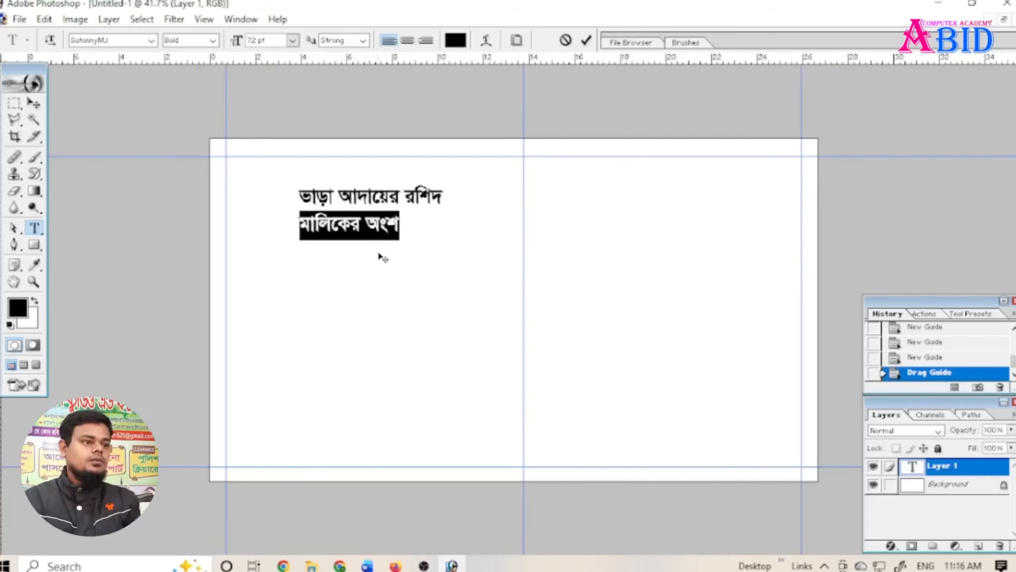
left_click(293, 41)
left_click(268, 196)
left_click(354, 214)
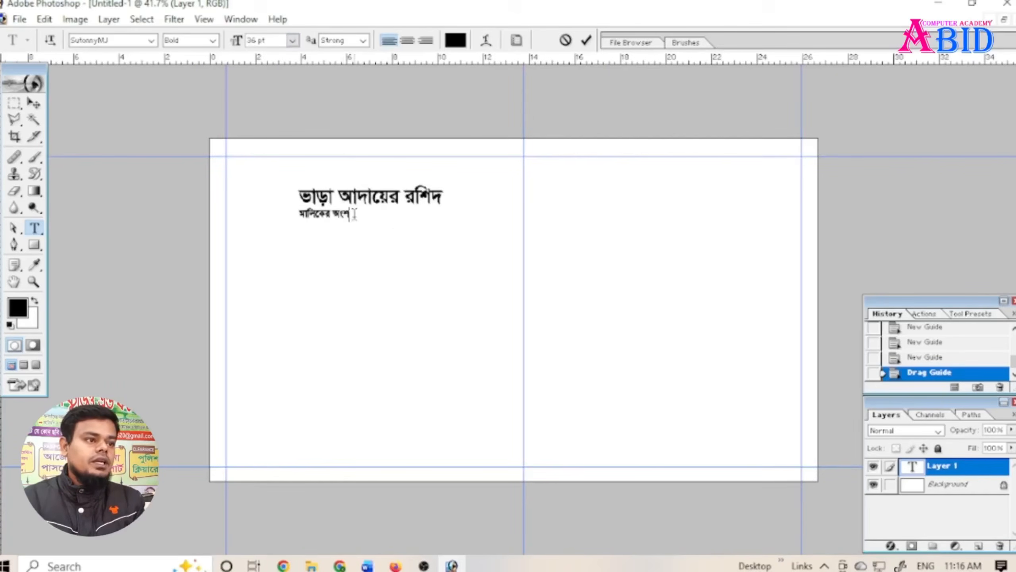
- Center-align both heading lines and position the heading centrally at the top of the left half
left_click_drag(354, 217, 288, 193)
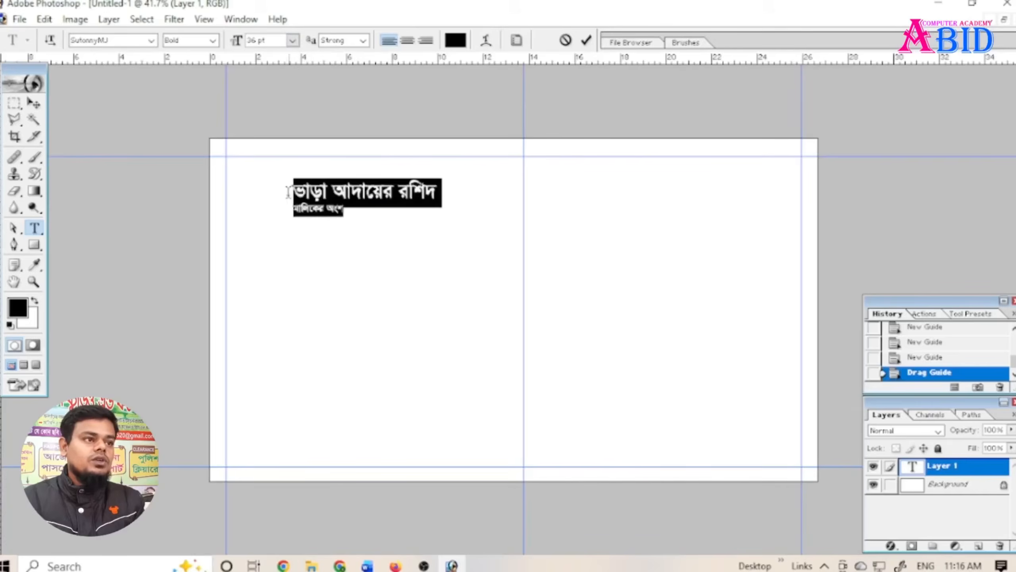
left_click(406, 41)
left_click(303, 194)
left_click_drag(348, 278, 434, 277)
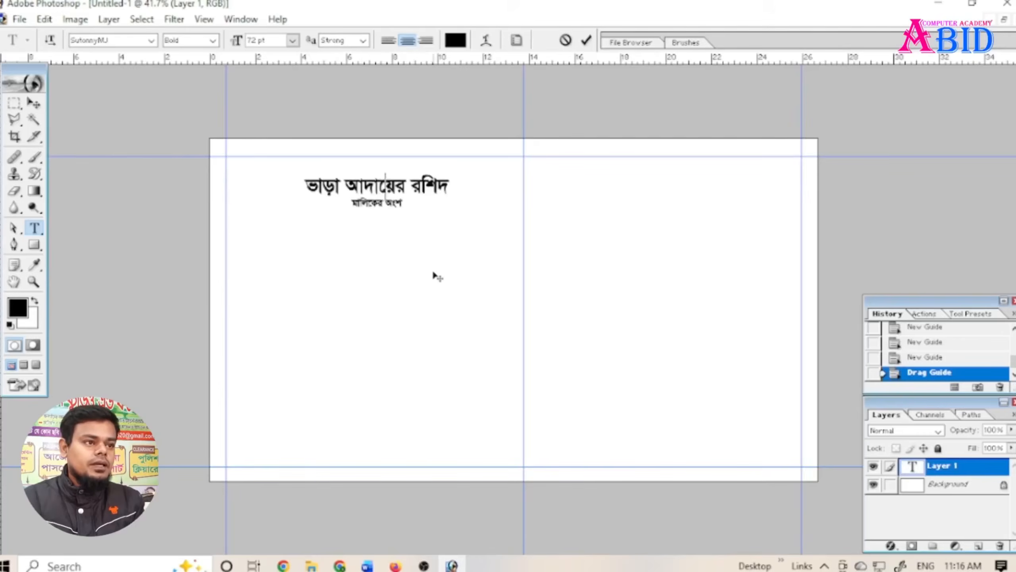
left_click(588, 39)
- Start a separate text layer below the heading with "রুম নাম্বার" in Regular style at 48 pt
left_click(267, 242)
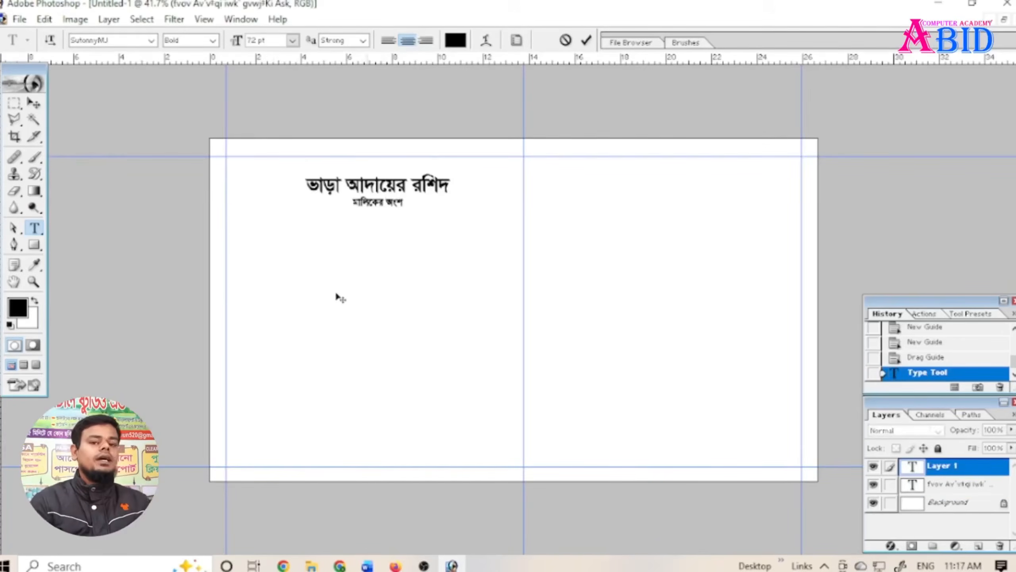
type("রুম নাম্বার")
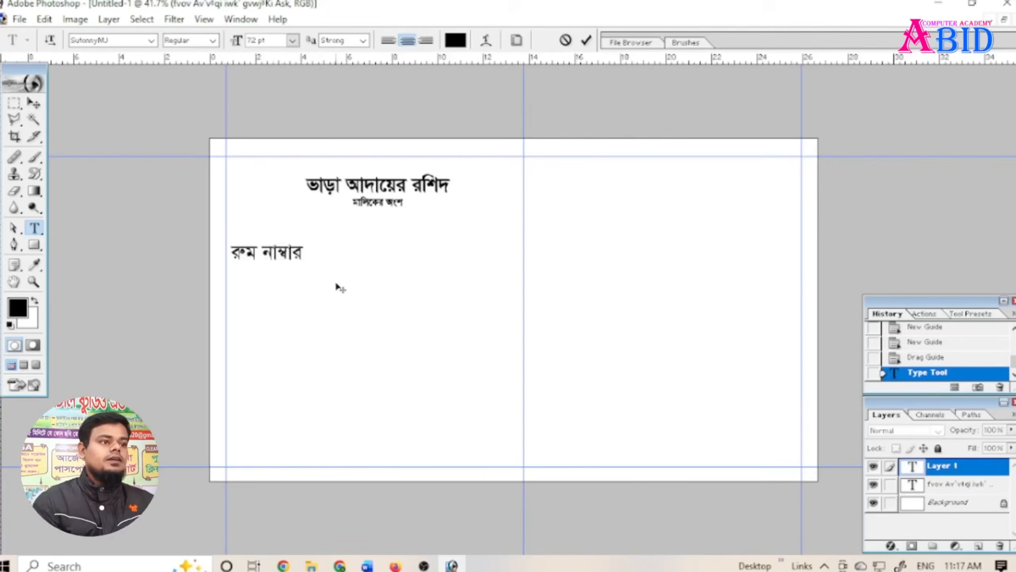
key("ctrl+a")
left_click(292, 40)
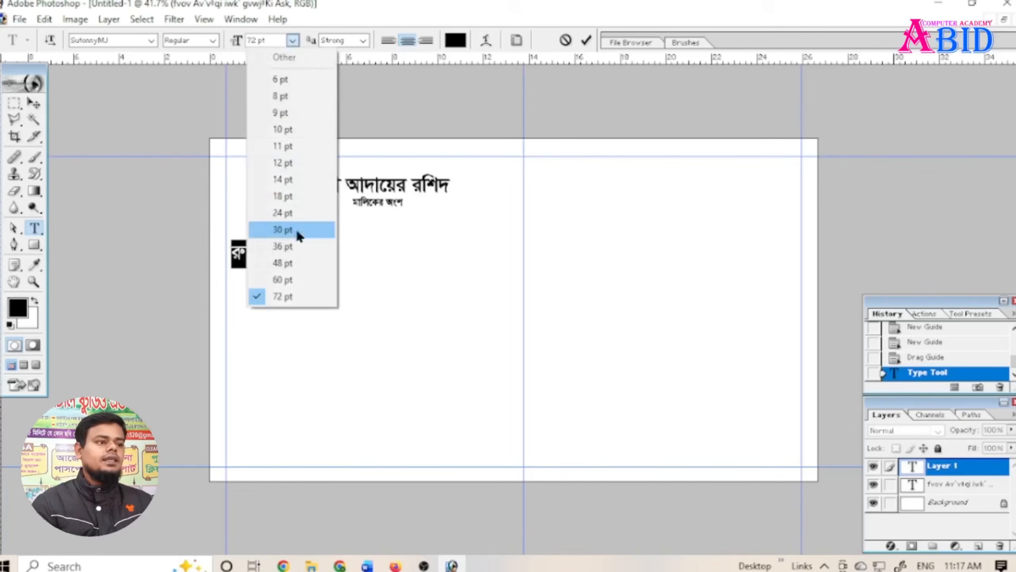
left_click(295, 228)
left_click(291, 41)
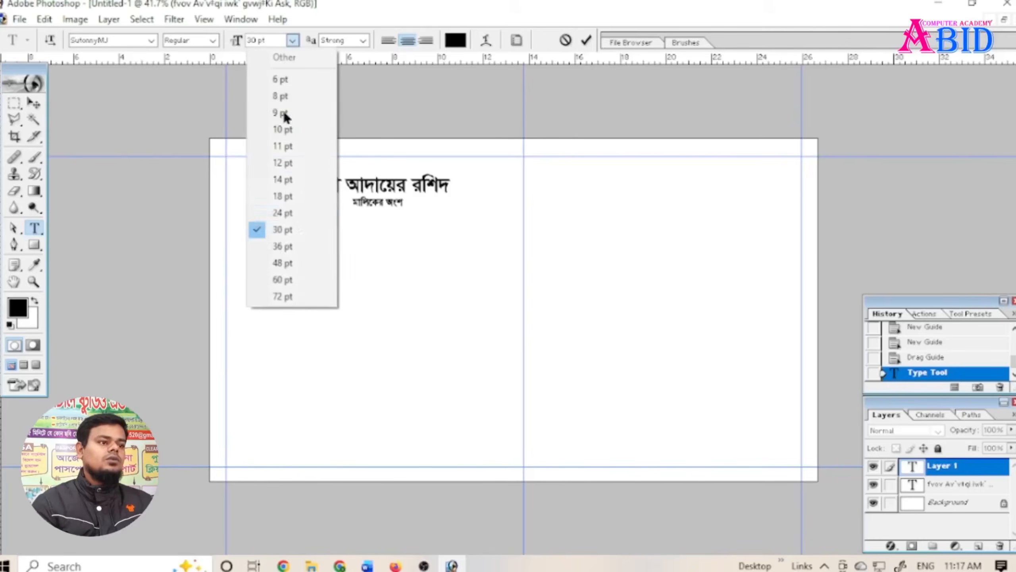
left_click(286, 264)
left_click(291, 257)
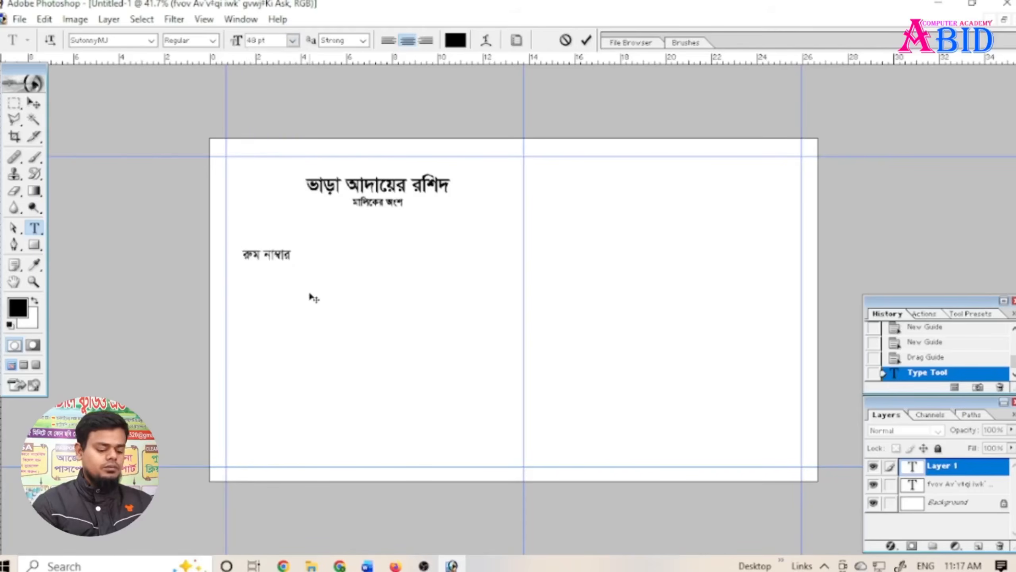
- Complete the room number row with dots and a dotted "তারিখ" field, left-aligned and positioned between the left margin and middle guides
type("............................")
key("ctrl+shift+l")
left_click_drag(424, 337, 428, 297)
type("তারিখ..............................")
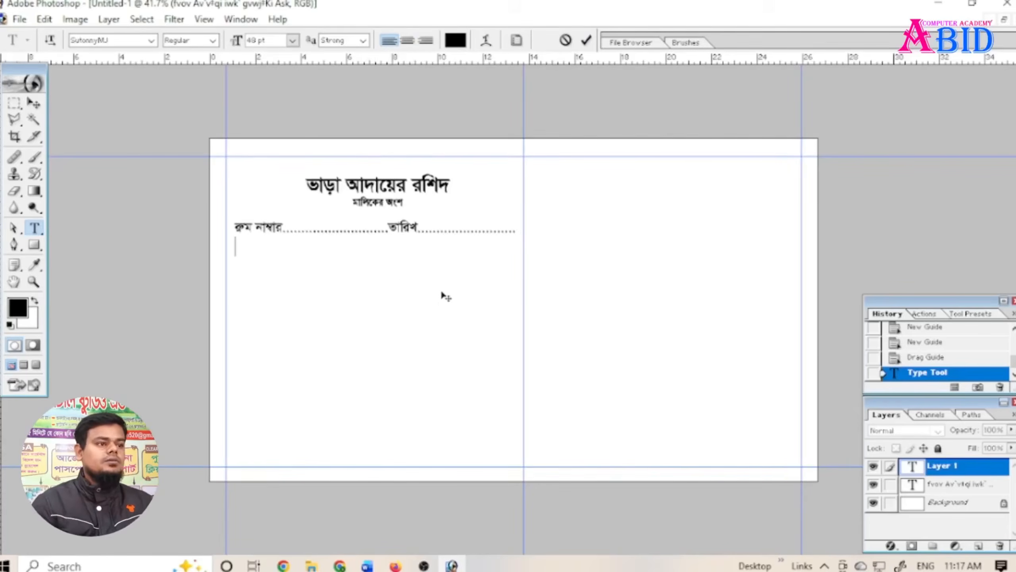
- Add full-width dotted lines for "নাম:" and "ভাড়া:" below the room number row
type("নাম:................... .............................................")
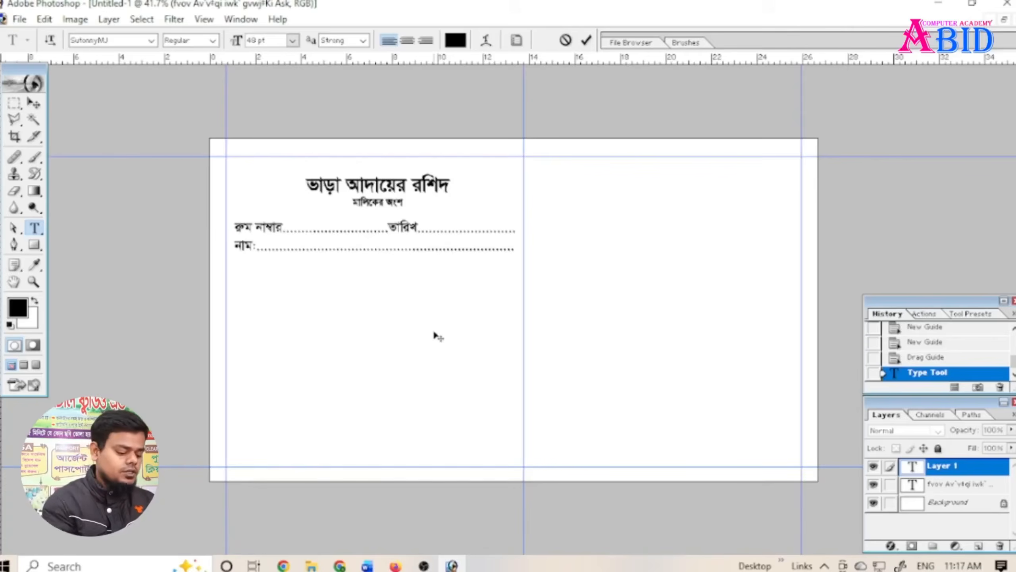
type("ভাড়া:.............................................................")
key("Return")
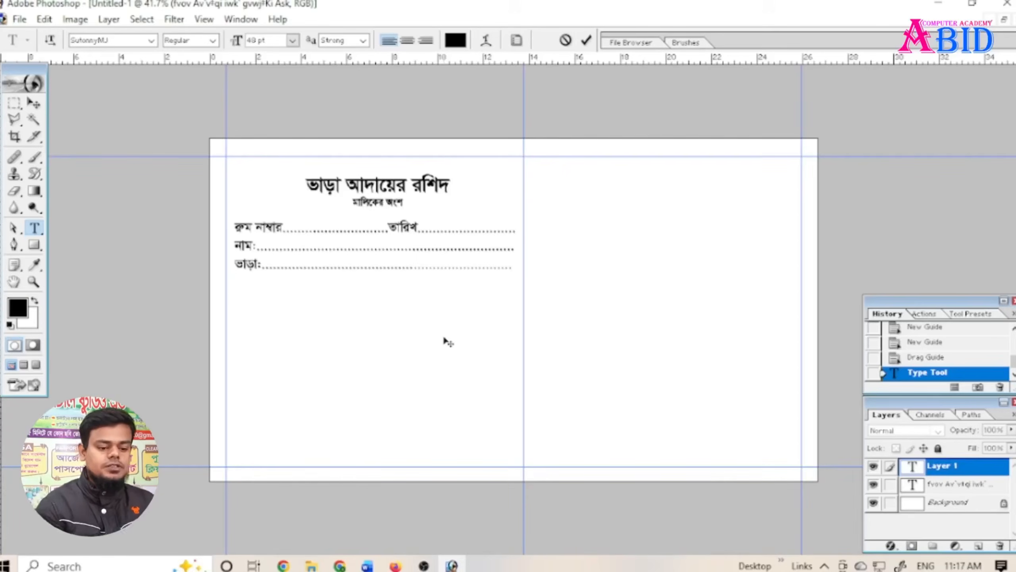
- Add two dotted rows pairing "পানি:" with "বিদ্যুৎ:" and "বকেয়া" with "গ্যাস"
type("পানি:.........................")
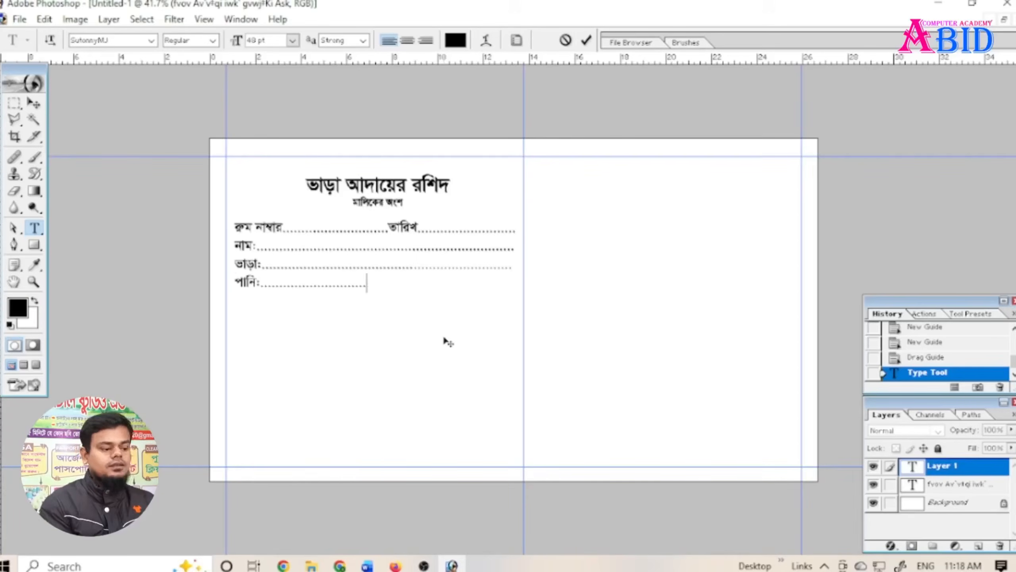
type("বিদ্যুৎ:.........................")
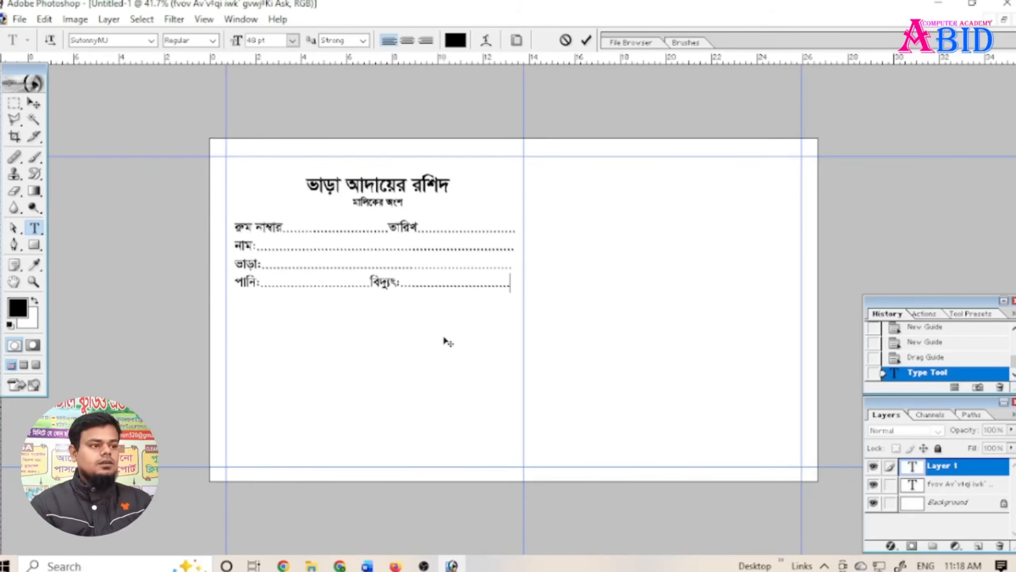
key("Return")
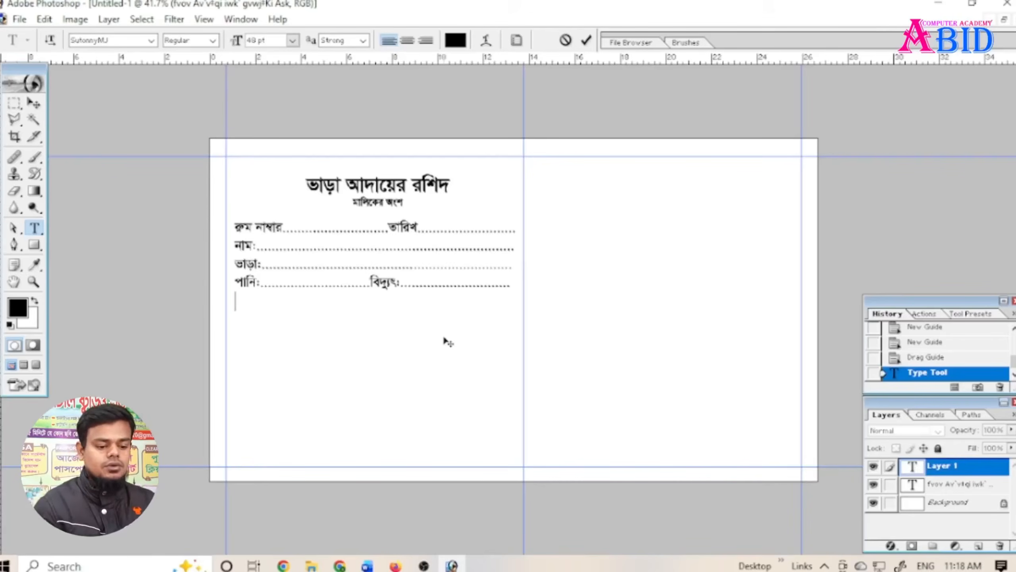
type("বকেয়া........................")
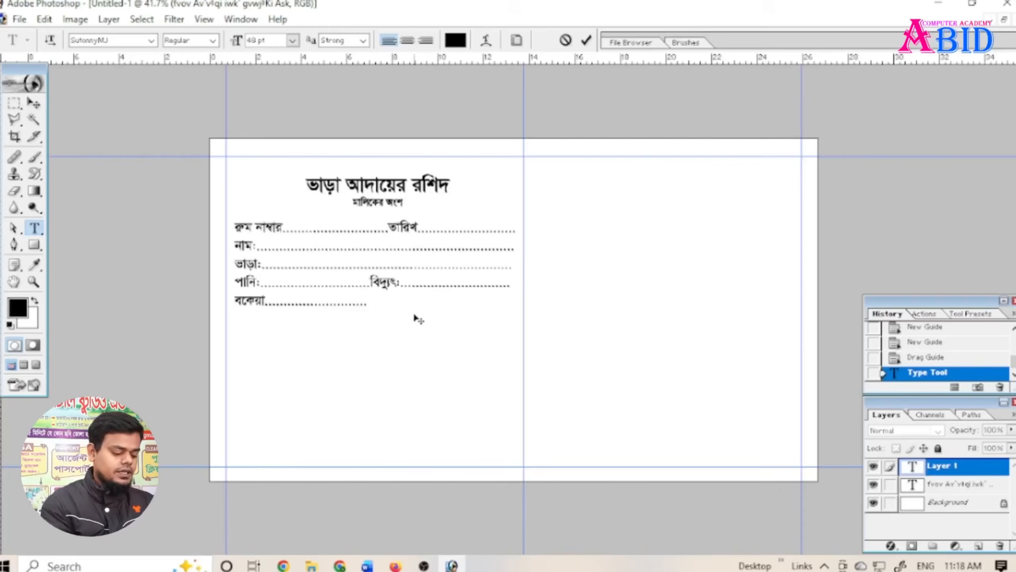
type("গ্যাস.........................")
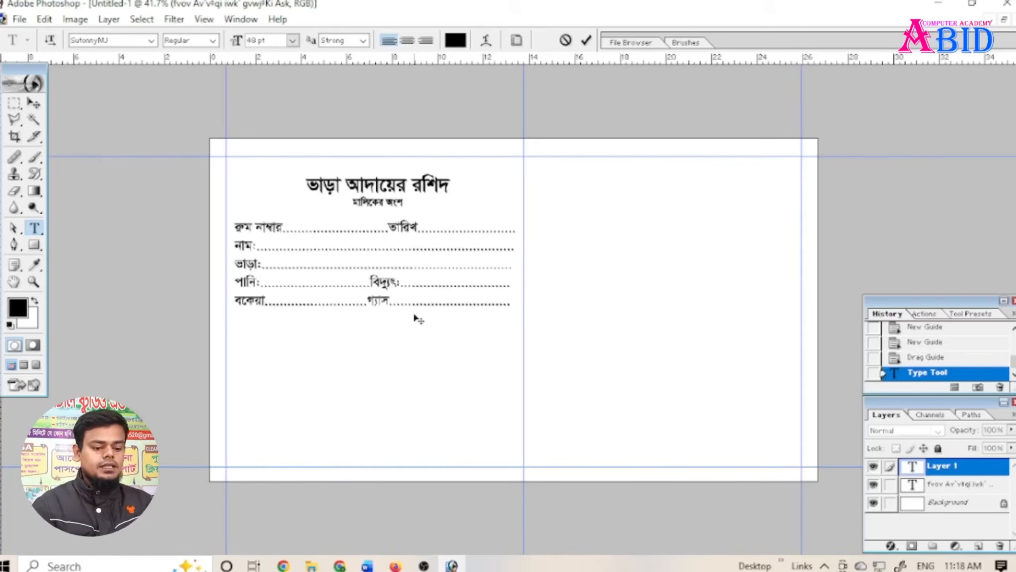
key("Return")
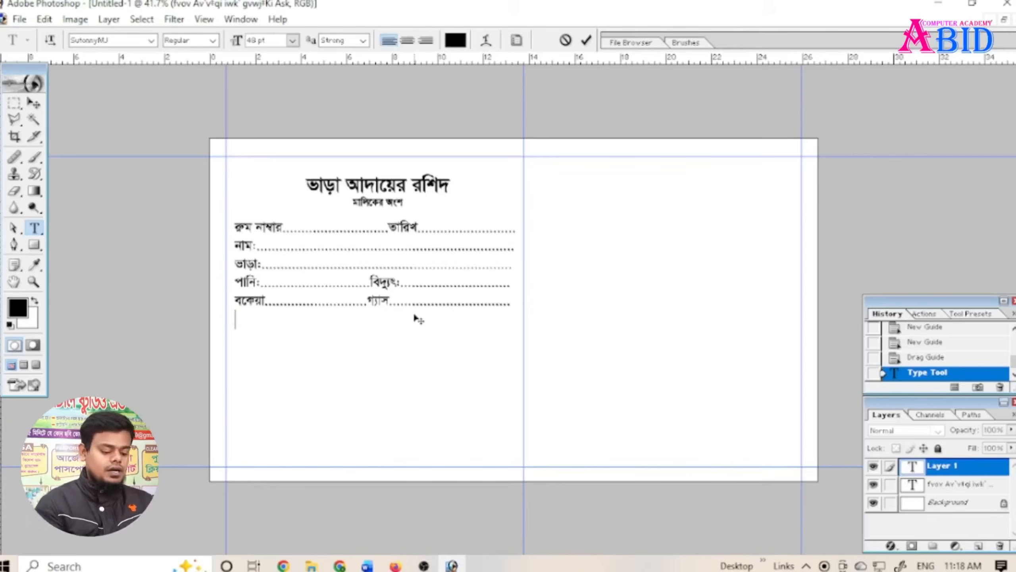
- Add a dotted "মাস" line and a dotted "মোট" line ending in "টাকা"
type("মাস................................................................................")
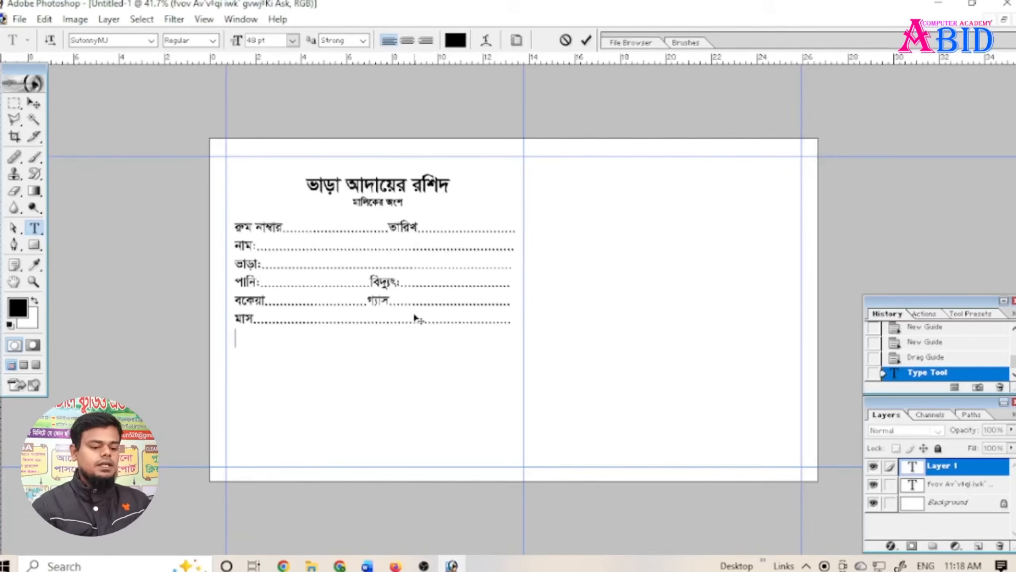
key("Return")
type("মো")
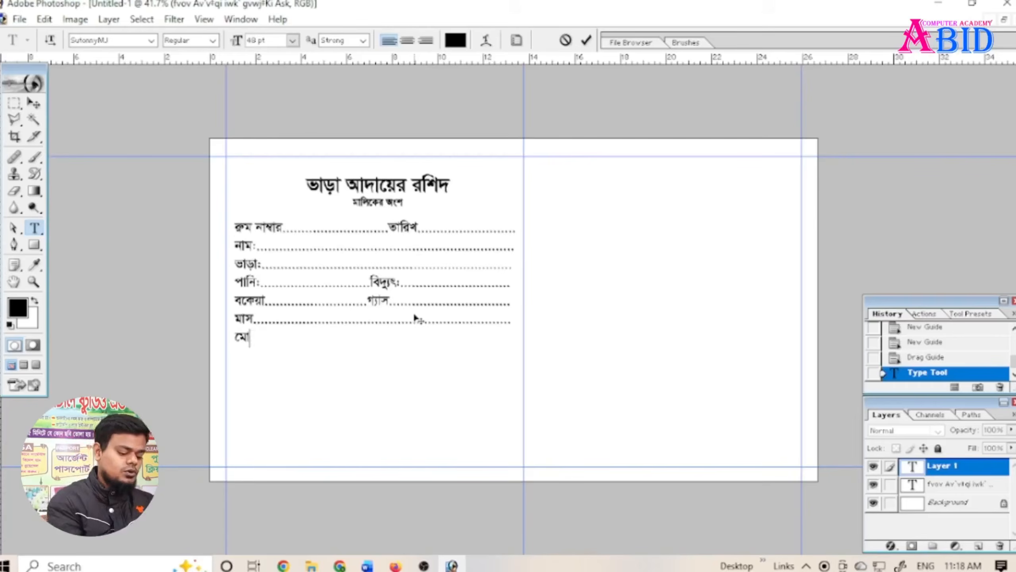
type("ট......................................................")
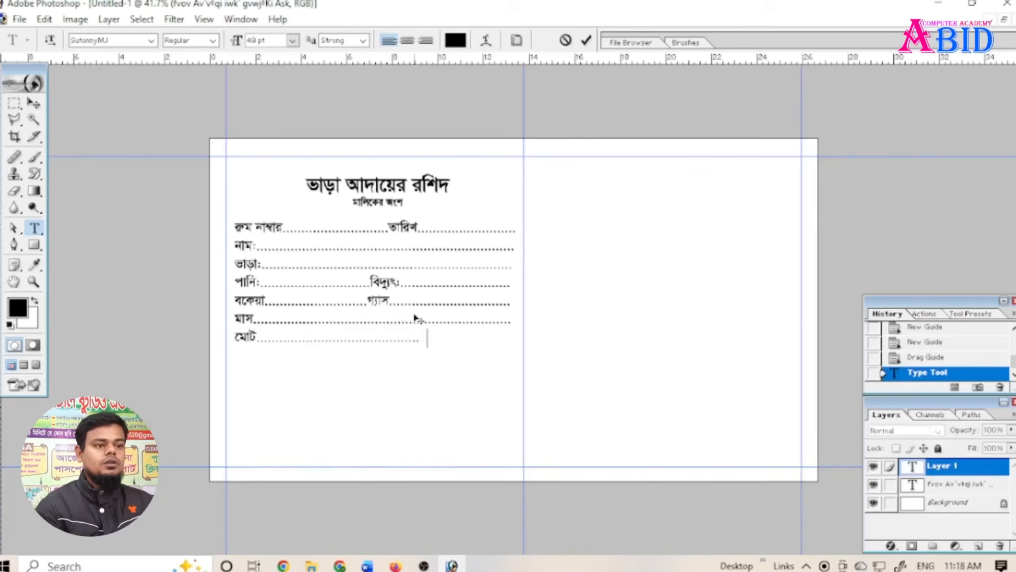
type("......টাকা")
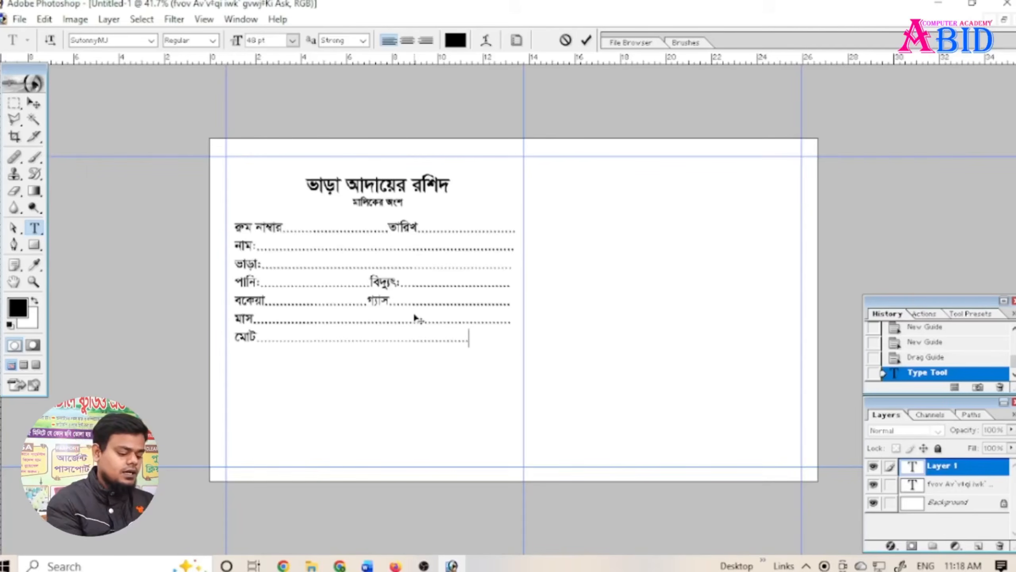
- Leave blank space below the total and add the signature labels "ভাড়াটিয়ার স্বাক্ষর" and "মালিকের স্বাক্ষর" side by side at 30 pt
key("Return")
key("Return")
key("Return")
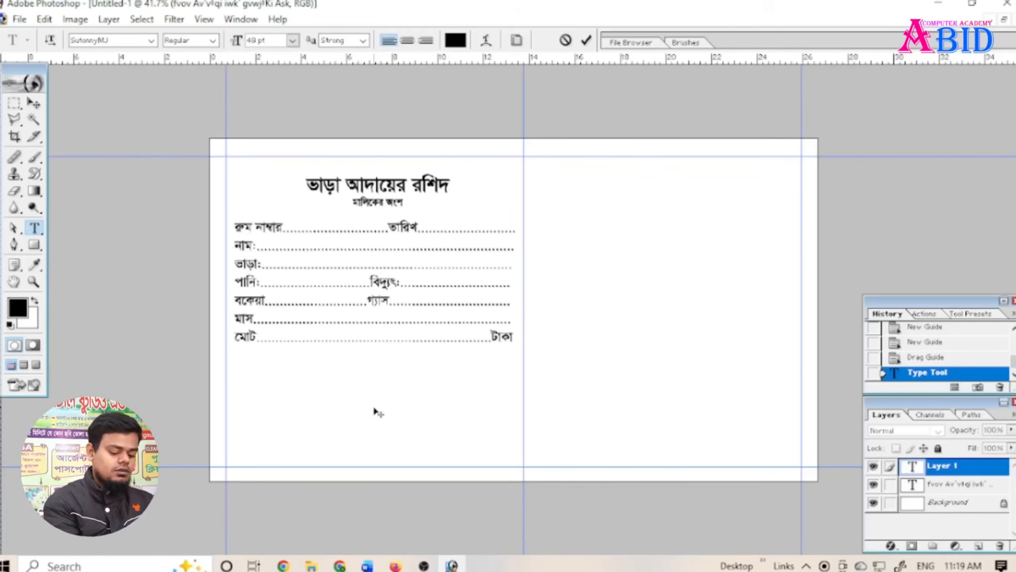
type("ভাড়াটিয়ার স্বাক্ষর")
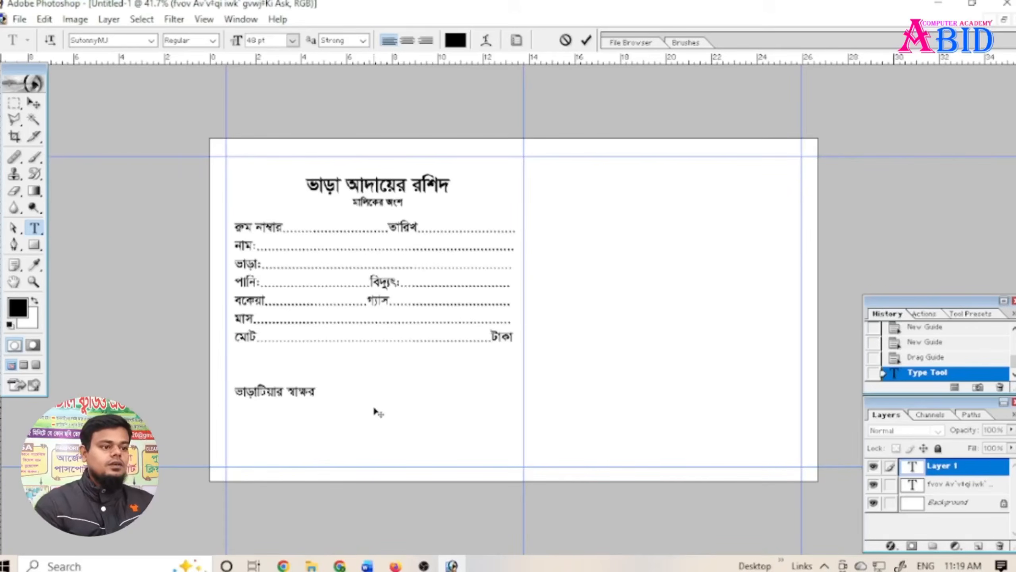
left_click_drag(319, 394, 236, 394)
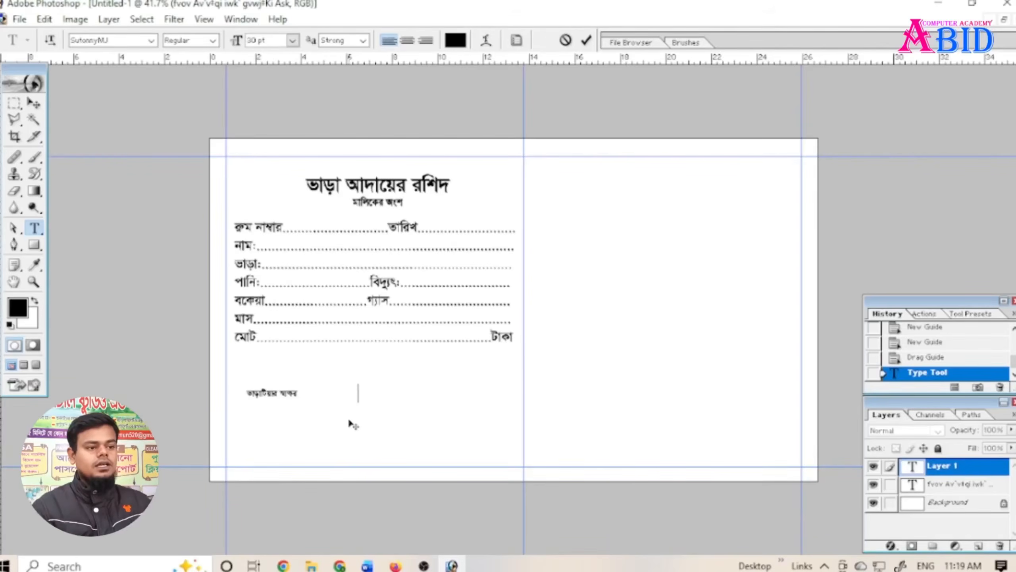
type("ম")
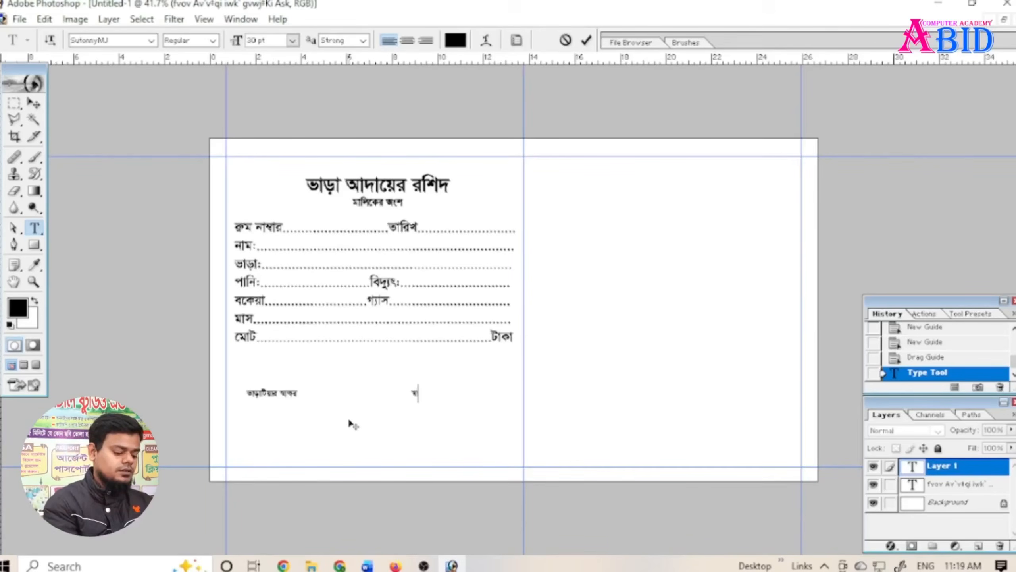
type("ালিকের স্বাক্ষর")
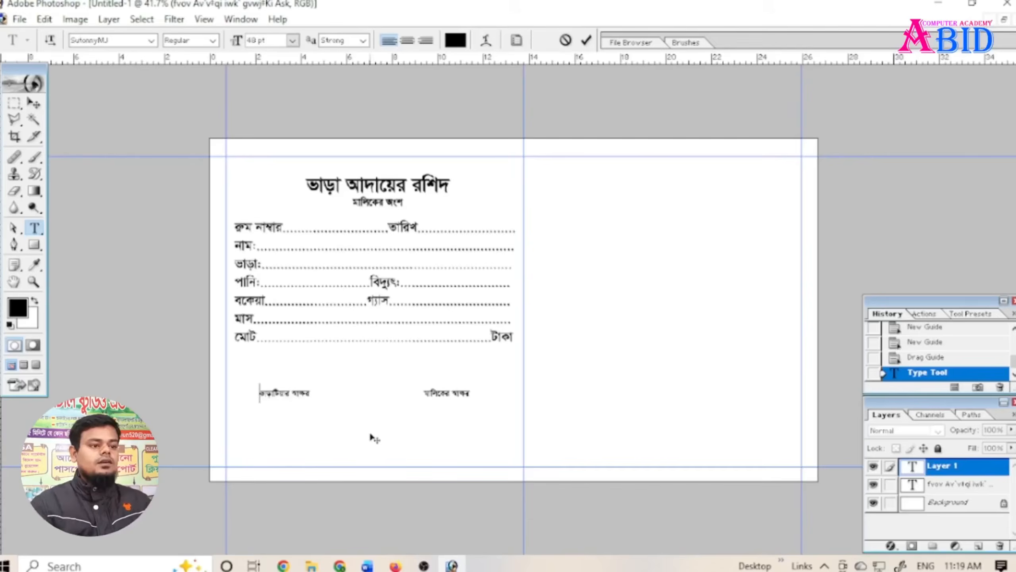
left_click(585, 41)
key("m")
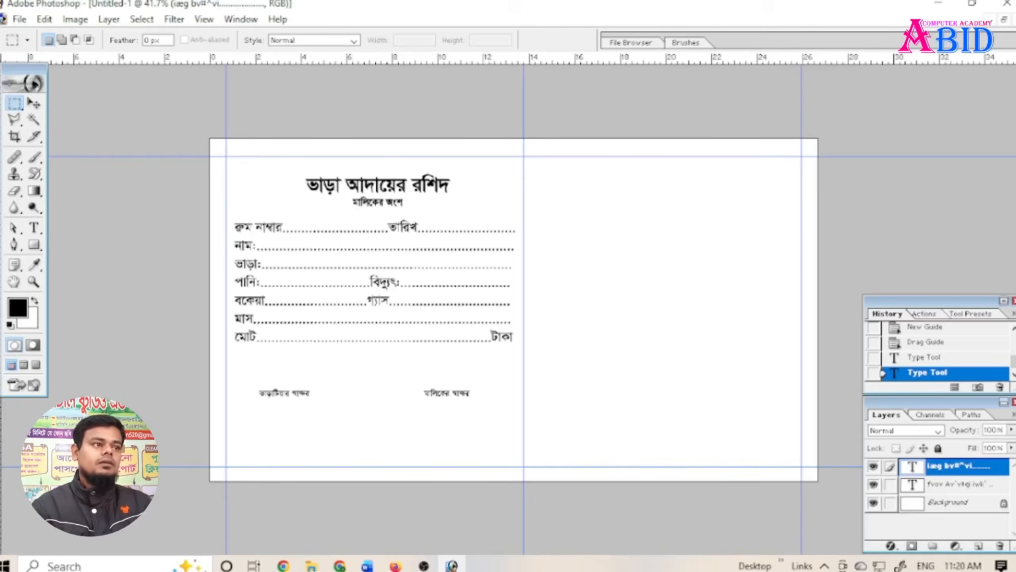
left_click(34, 228)
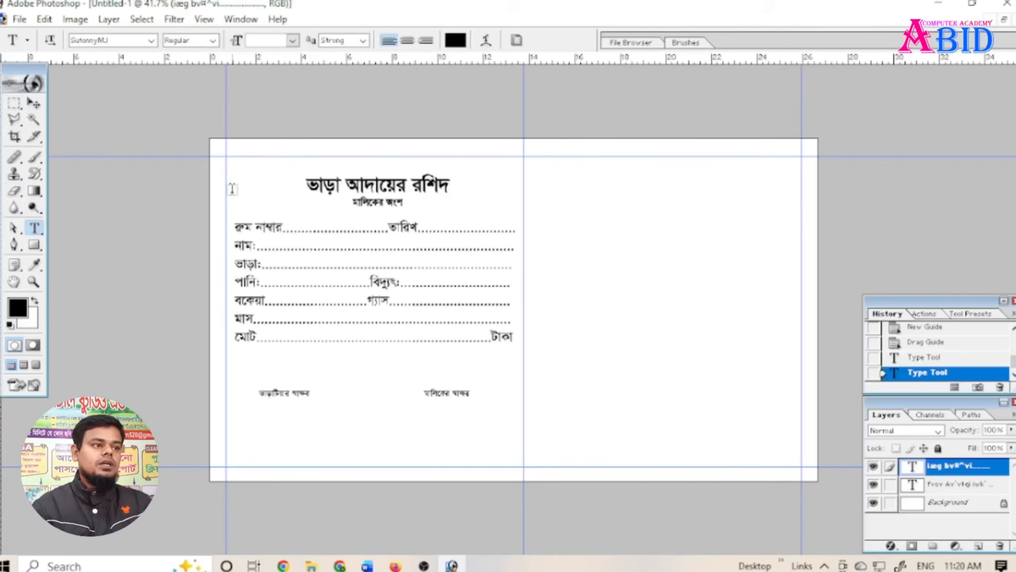
left_click(248, 180)
left_click(565, 40)
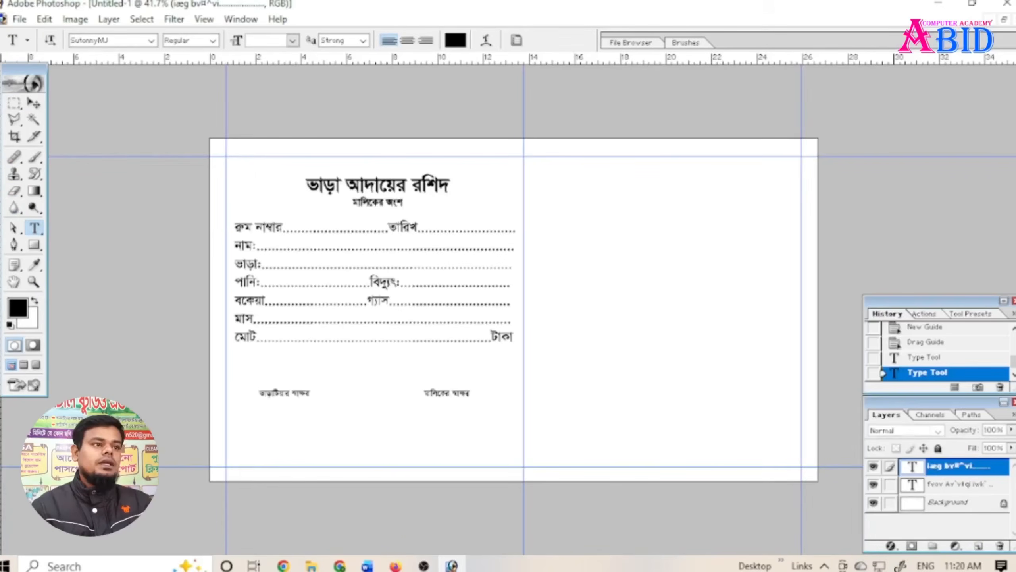
- Add the house name above the left heading "ভাড়া আদায়ের রশিদ" and copy the full three-line heading to the right half of the page
left_click(307, 189)
key("Return")
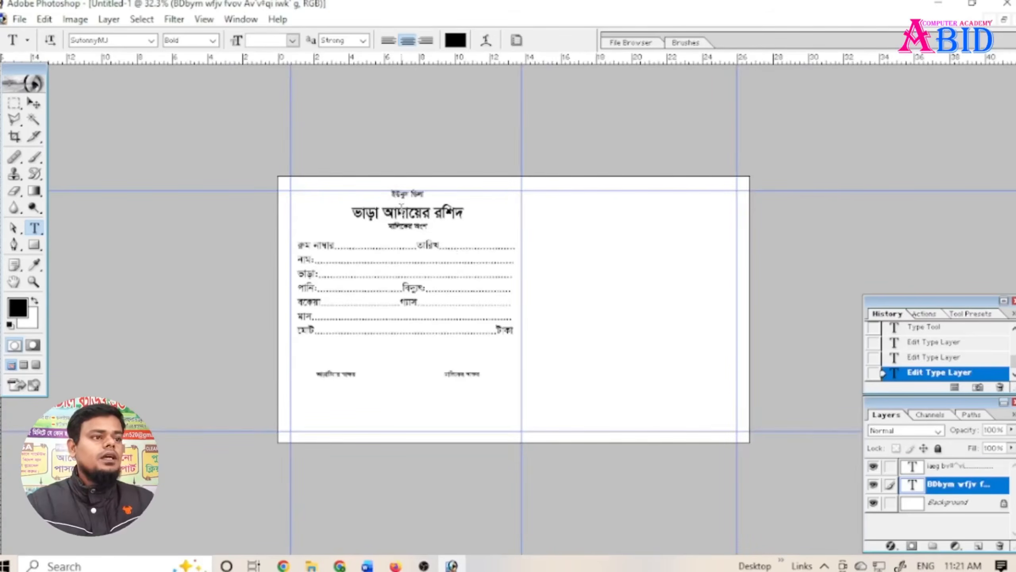
left_click_drag(394, 196, 449, 296)
key("ctrl+c")
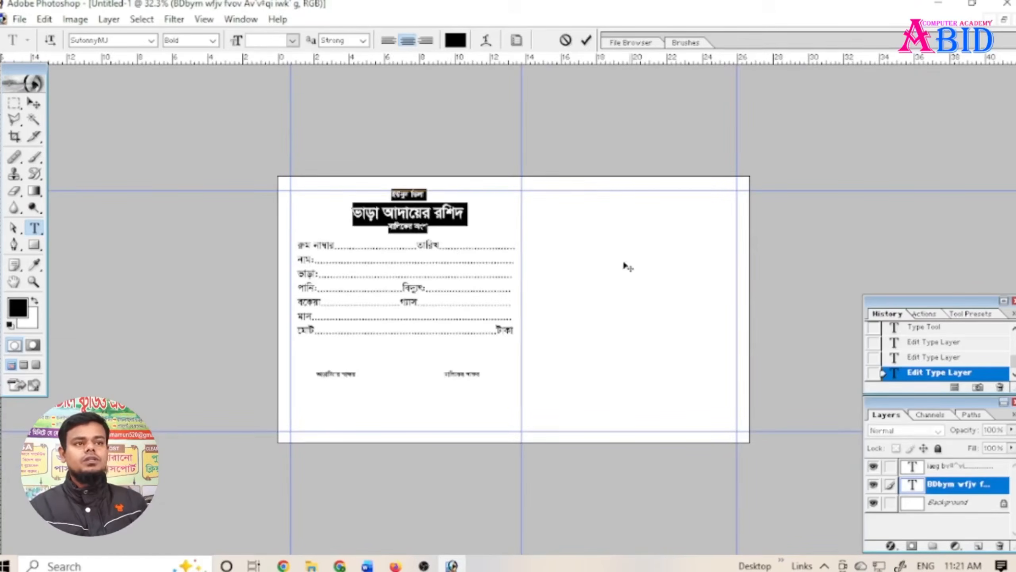
left_click(586, 40)
left_click(548, 205)
key("ctrl+v")
left_click_drag(608, 322, 695, 317)
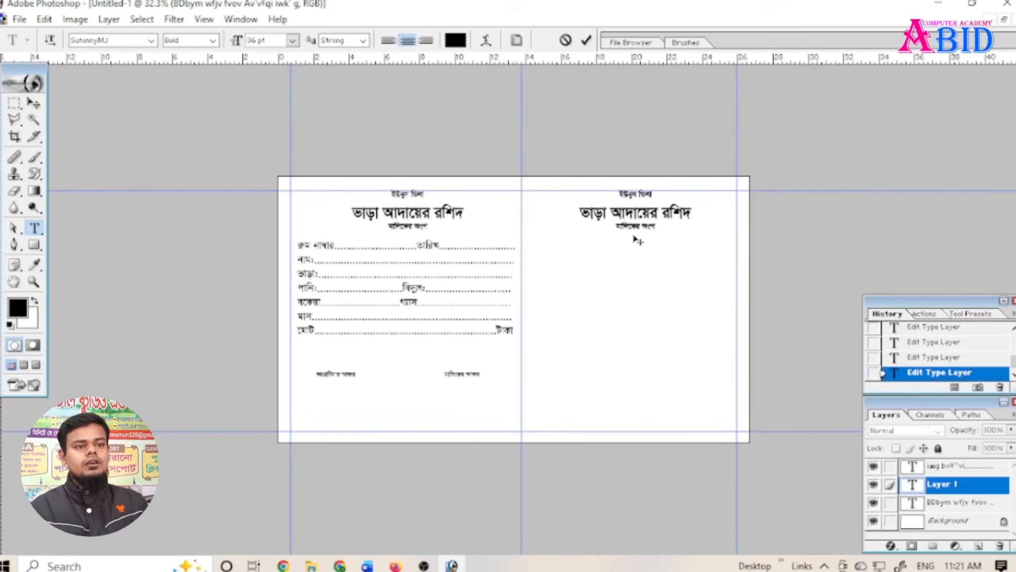
- Change the subtitle of the right heading to "ভাড়াটিয়ার অংশ"
double_click(647, 226)
type("fvovwUqvi")
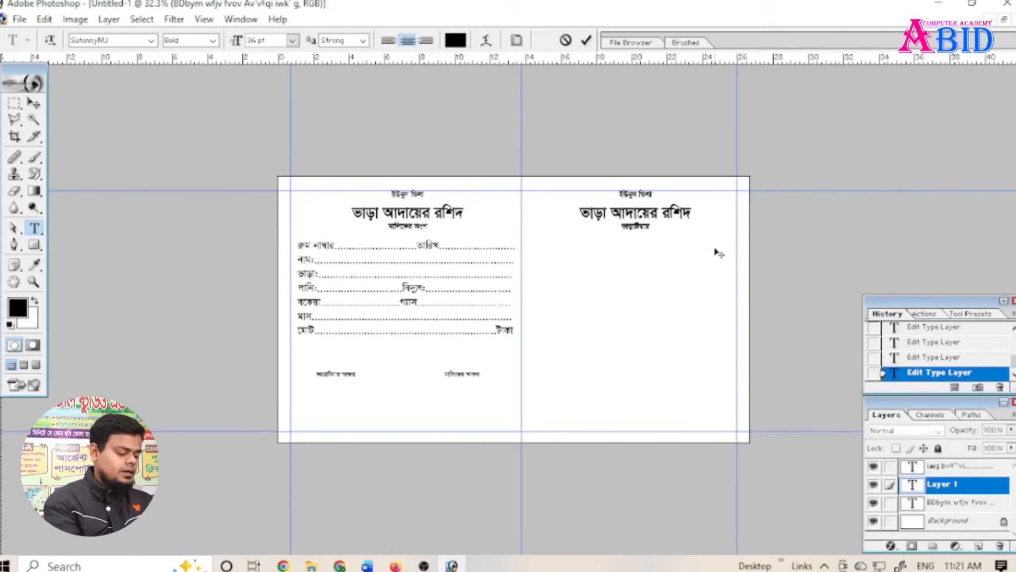
type("Ask")
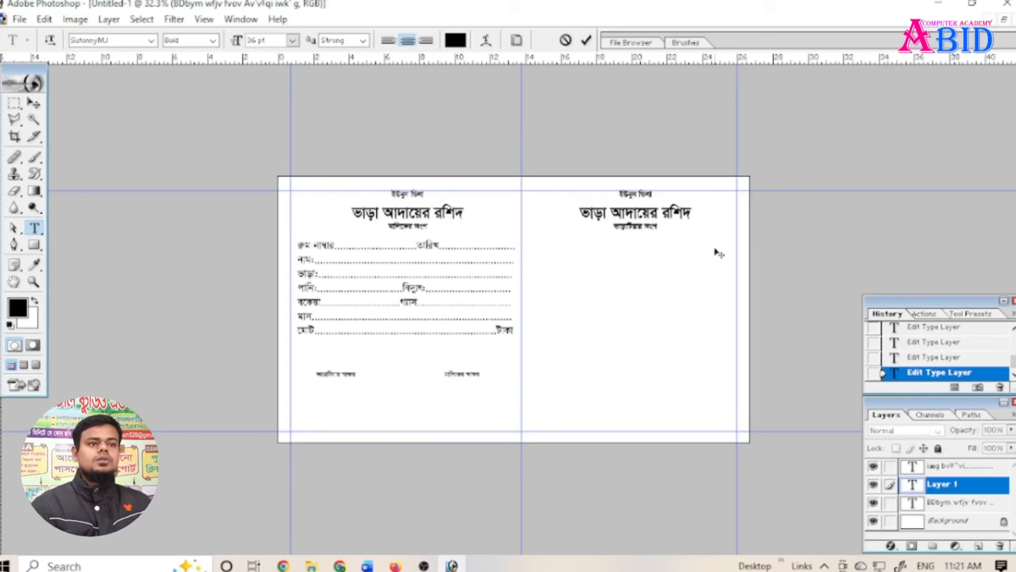
left_click(586, 41)
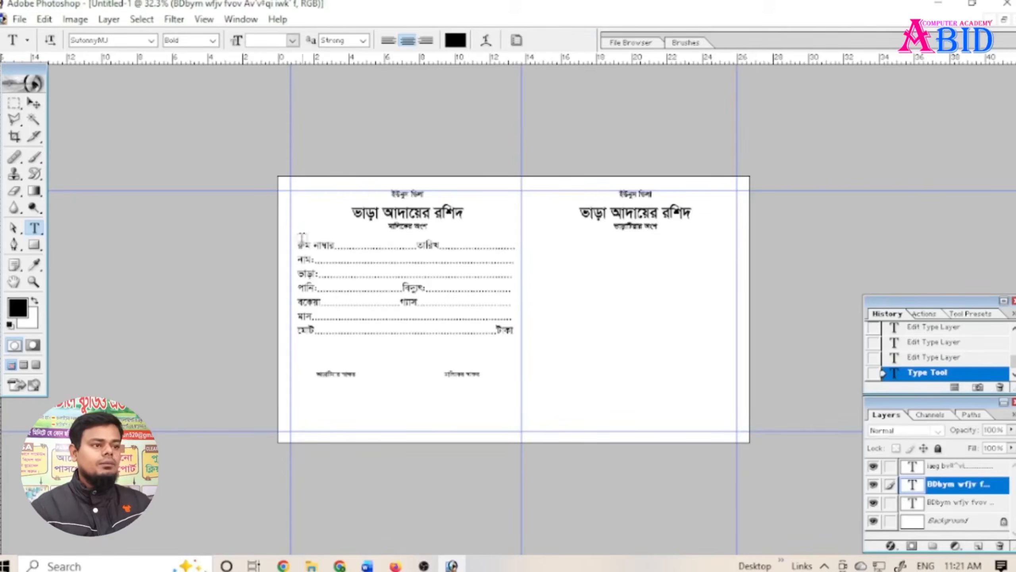
- Copy the left half's dotted form rows and signature labels to the right half, level with the originals
left_click(335, 260)
key("ctrl+a")
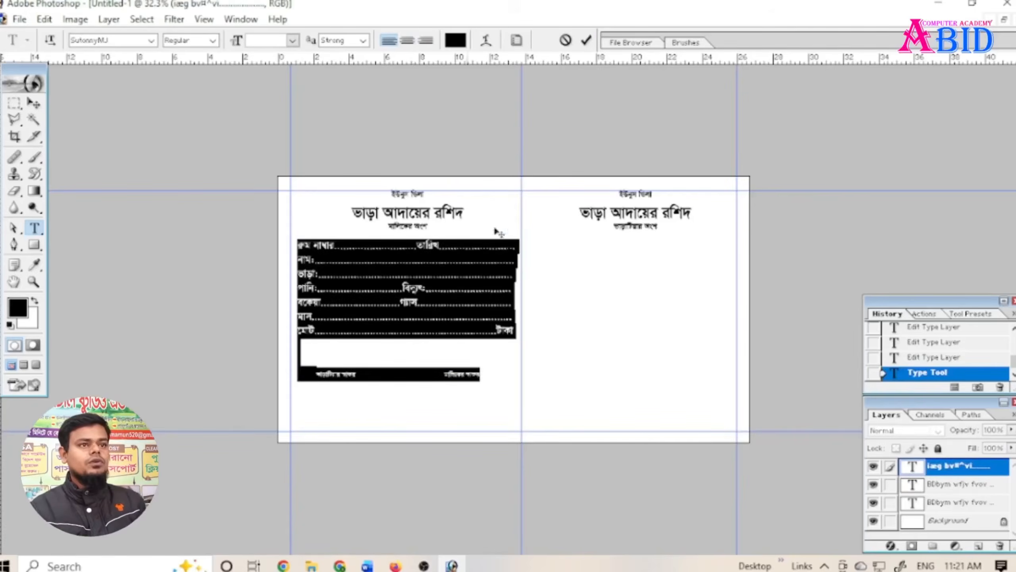
left_click(586, 41)
left_click(580, 278)
key("ctrl+v")
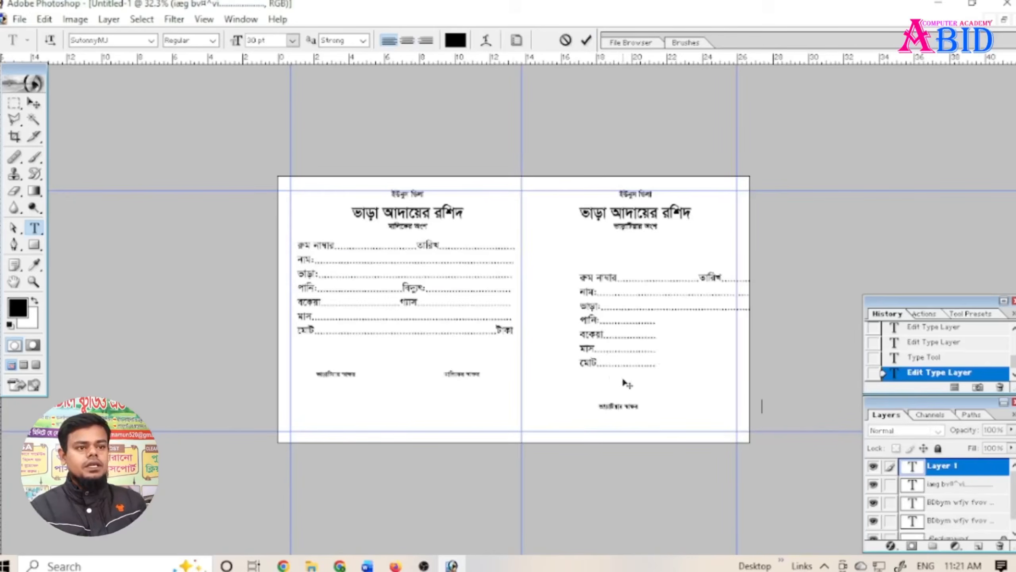
left_click_drag(844, 240, 789, 209)
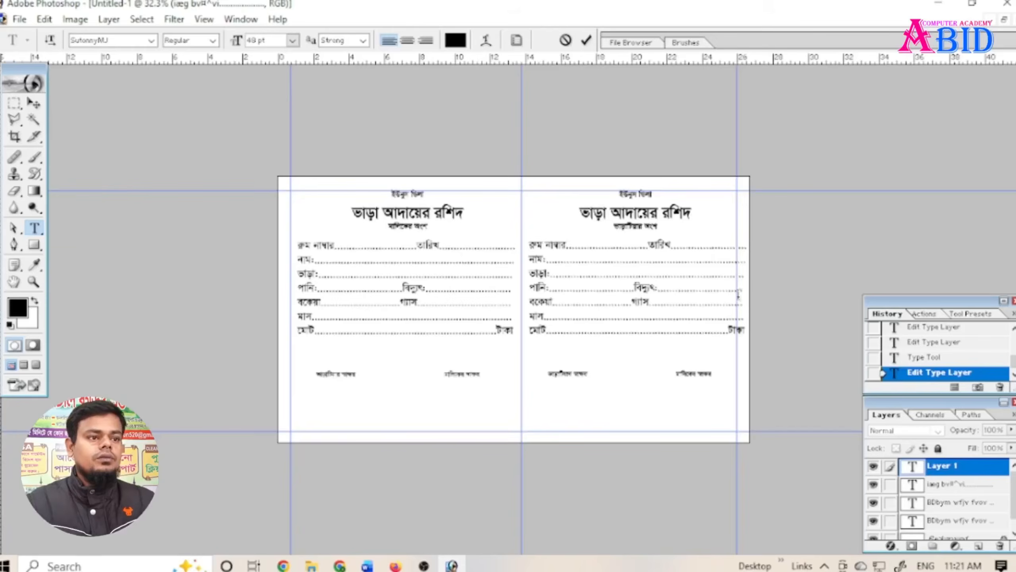
left_click(586, 40)
- Shift the centre guide slightly left and move the copied form rows between it and the right margin guide
left_click(522, 141)
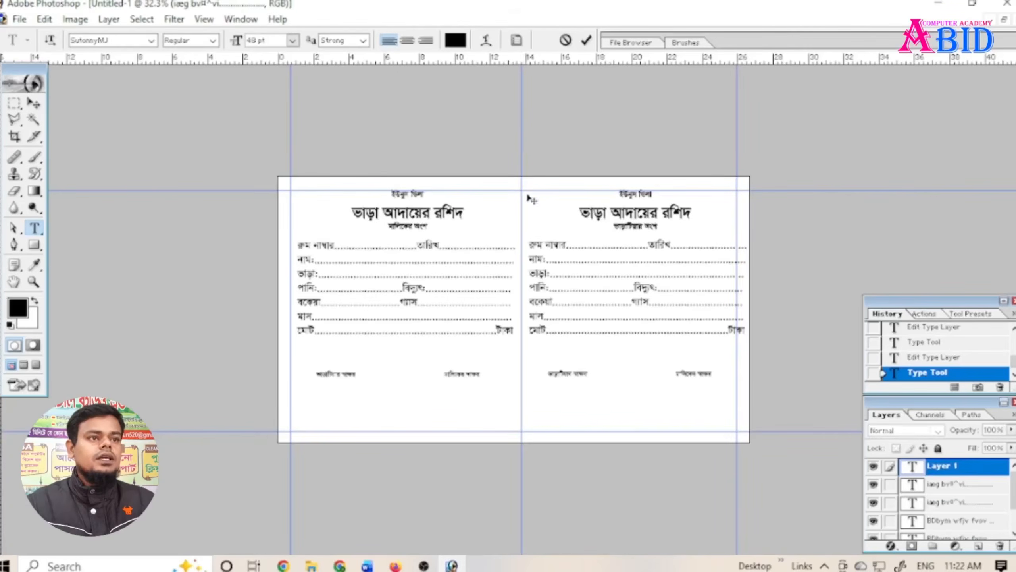
left_click(567, 40)
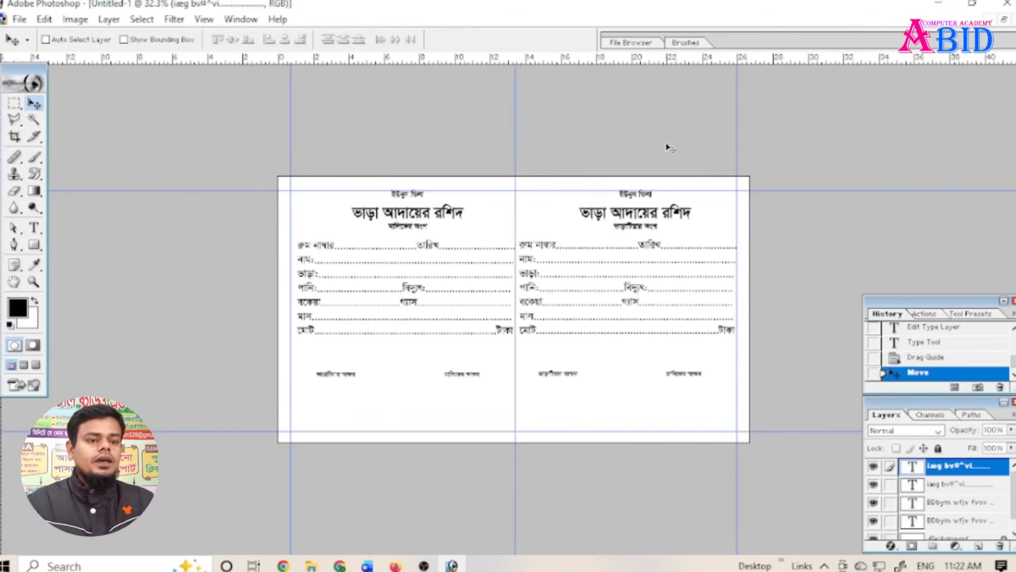
scroll(639, 375, "down", 3)
scroll(619, 383, "up", 4)
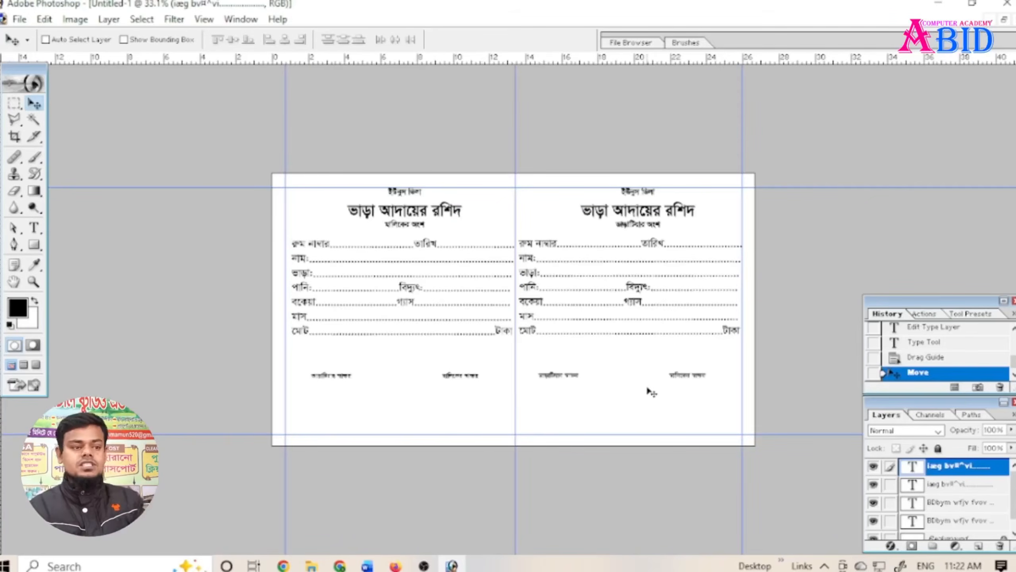
- Add a dashed signature line above each of the two signature labels on the owner's copy, as one 48 pt text layer
left_click(34, 228)
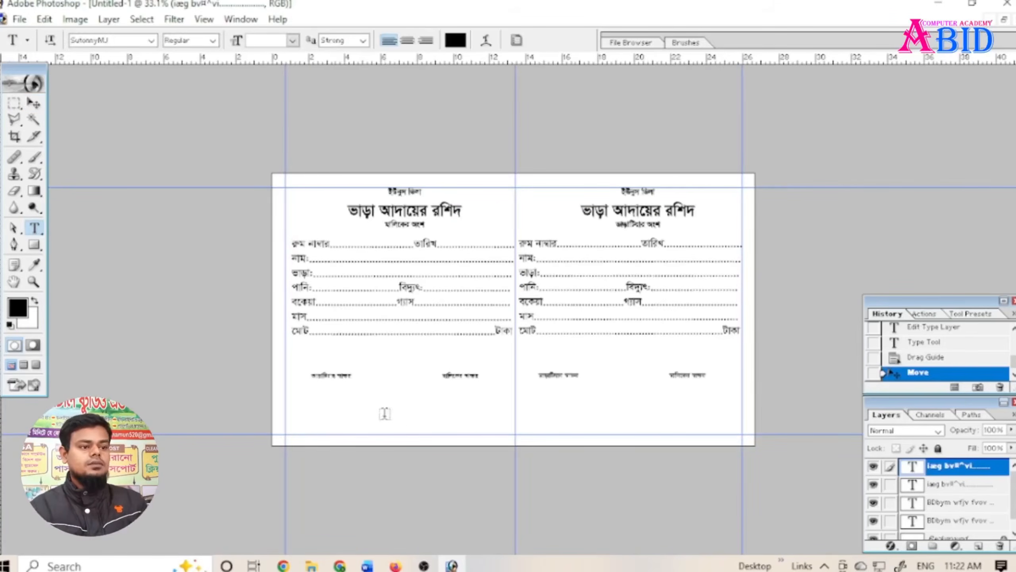
left_click(385, 414)
type("--------------")
left_click_drag(435, 471, 356, 430)
key("BackSpace")
key("BackSpace")
key("BackSpace")
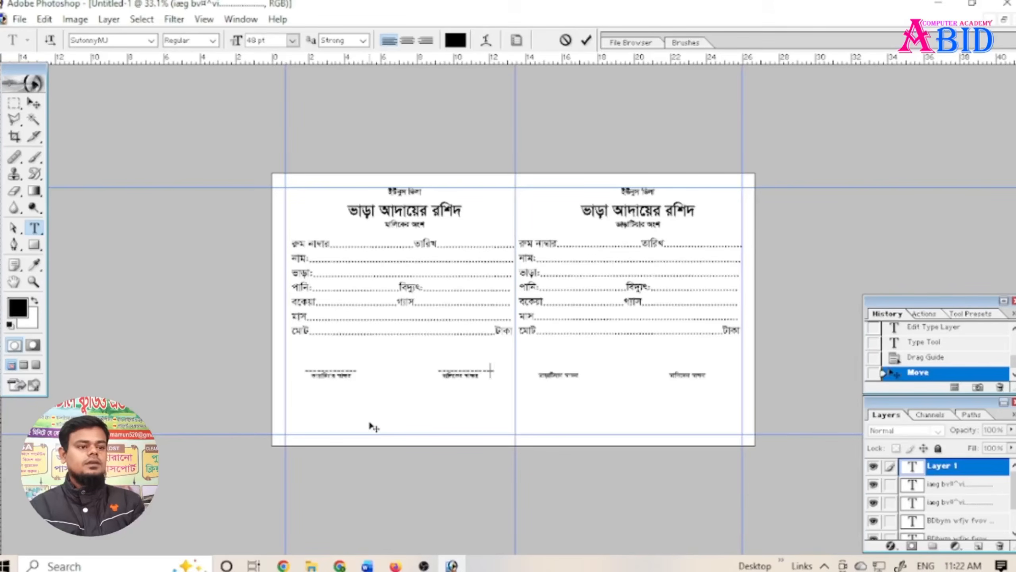
- Copy the pair of dashed signature lines above the two signature labels on the tenant's copy
key("ctrl+a")
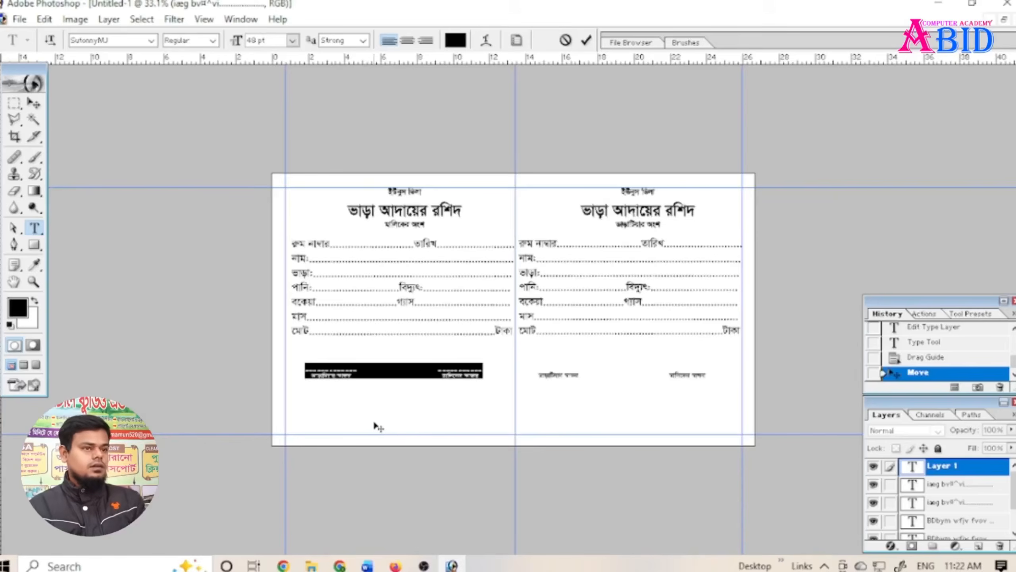
left_click(590, 40)
left_click(582, 417)
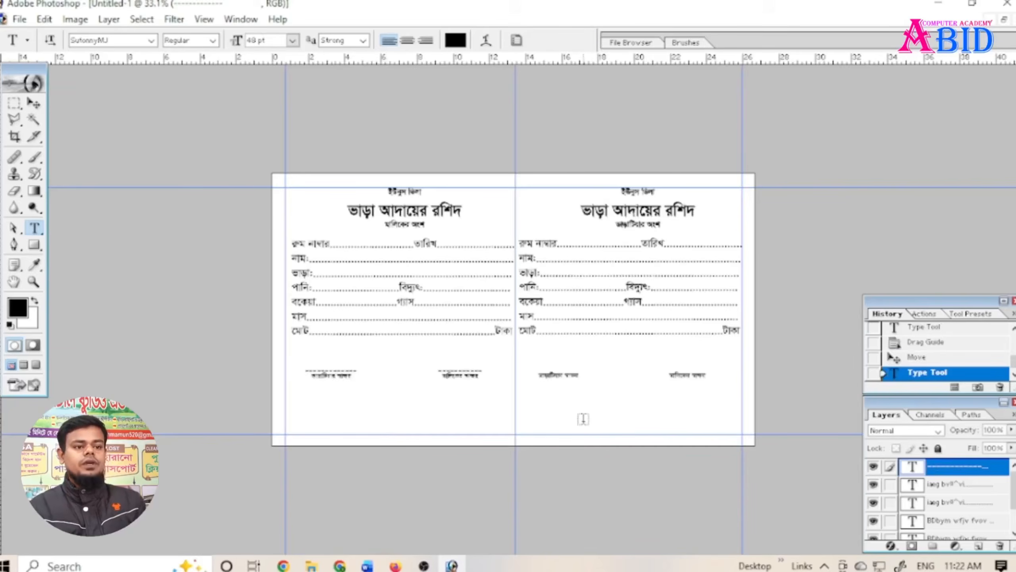
key("ctrl+v")
mouse_move(605, 460)
left_mouse_down()
mouse_move(579, 418)
mouse_move(572, 425)
left_mouse_up()
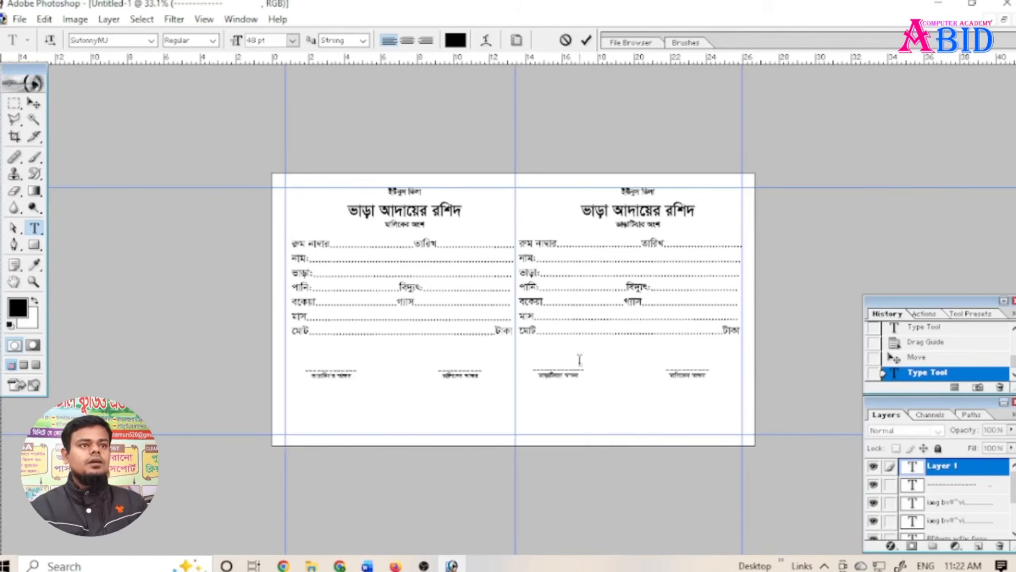
left_click(587, 40)
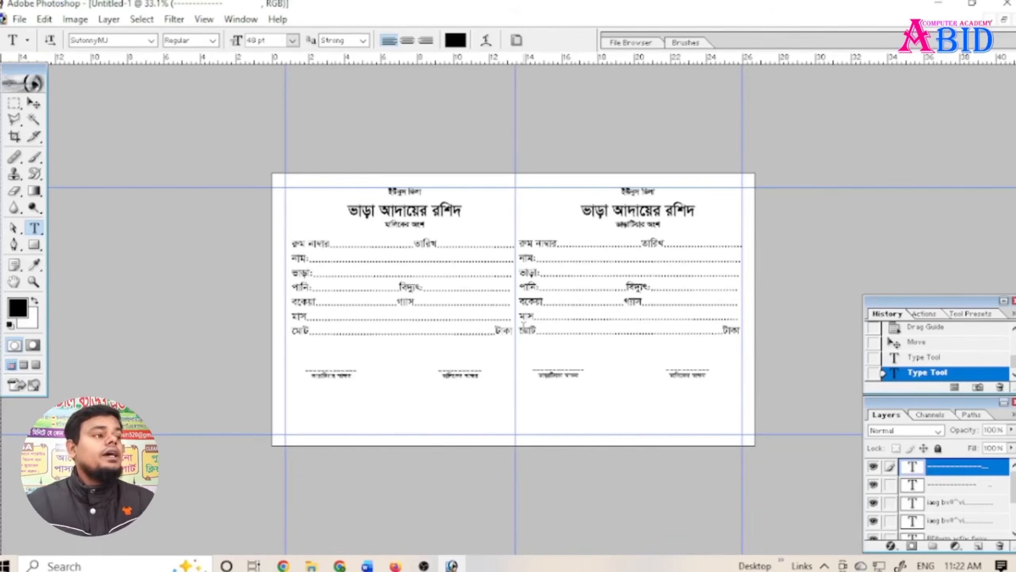
- Add a vertical column of dots between the two receipt copies with the Vertical Type tool, ending near the signature lines
left_click(35, 228)
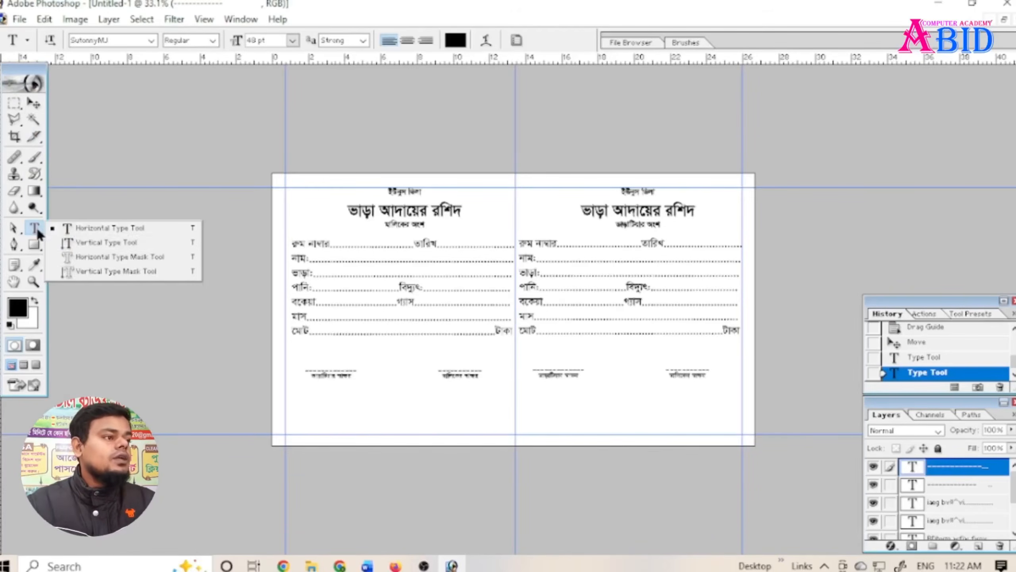
left_click(113, 244)
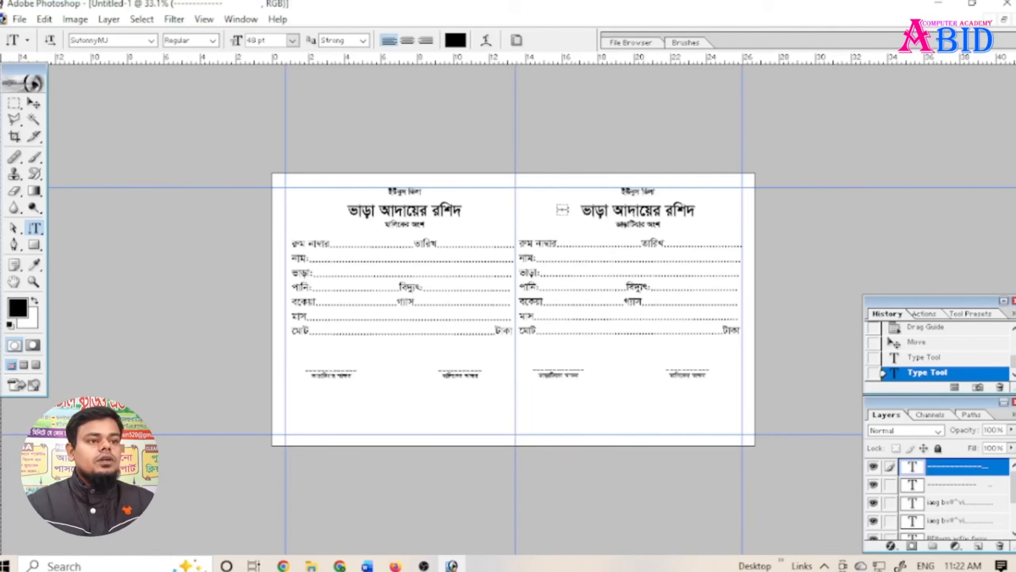
left_click(528, 249)
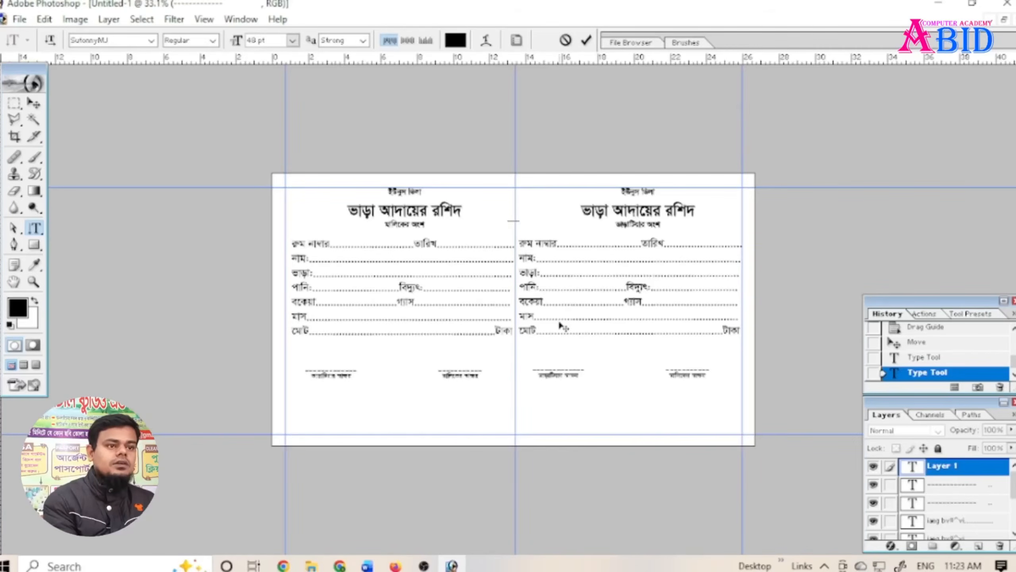
type("................")
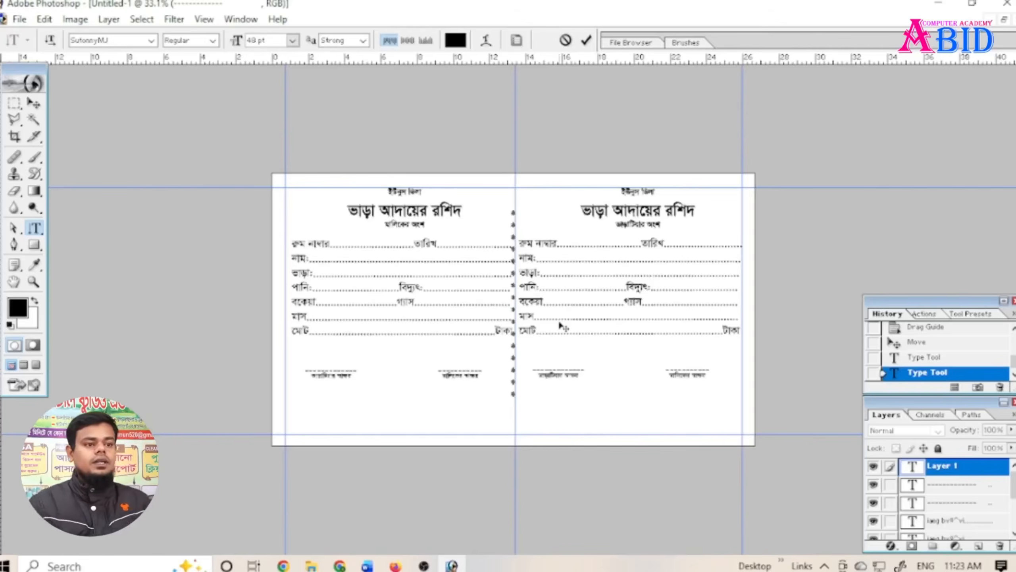
key("BackSpace")
key("BackSpace")
key("BackSpace")
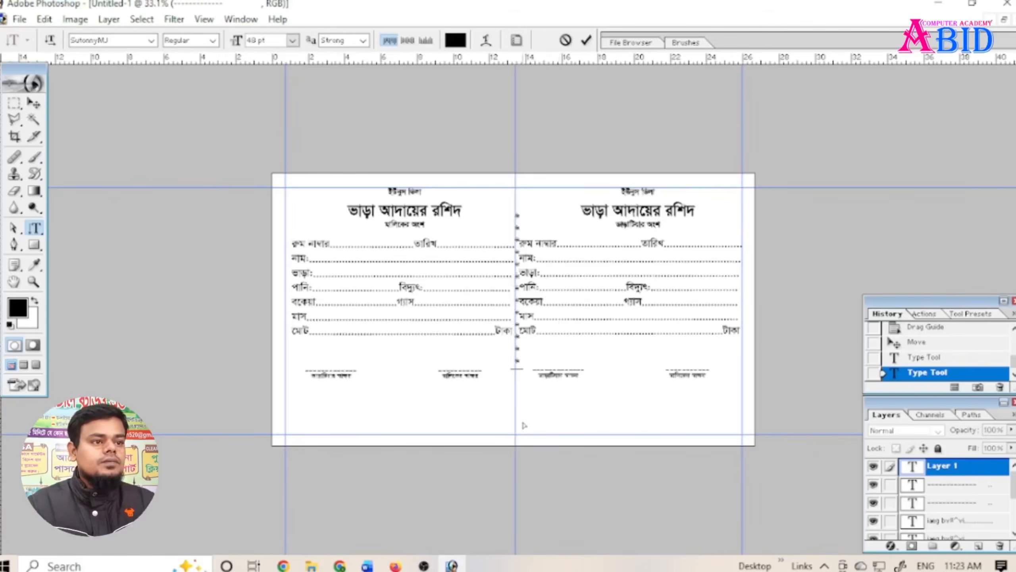
- Delete all the guides from the page
scroll(629, 413, "down", 3)
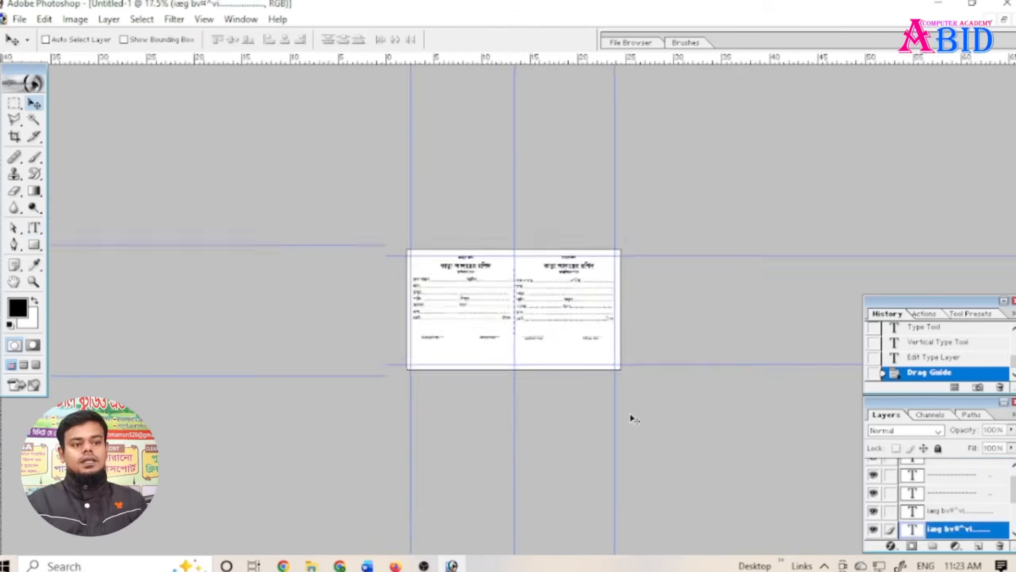
scroll(630, 414, "up", 6)
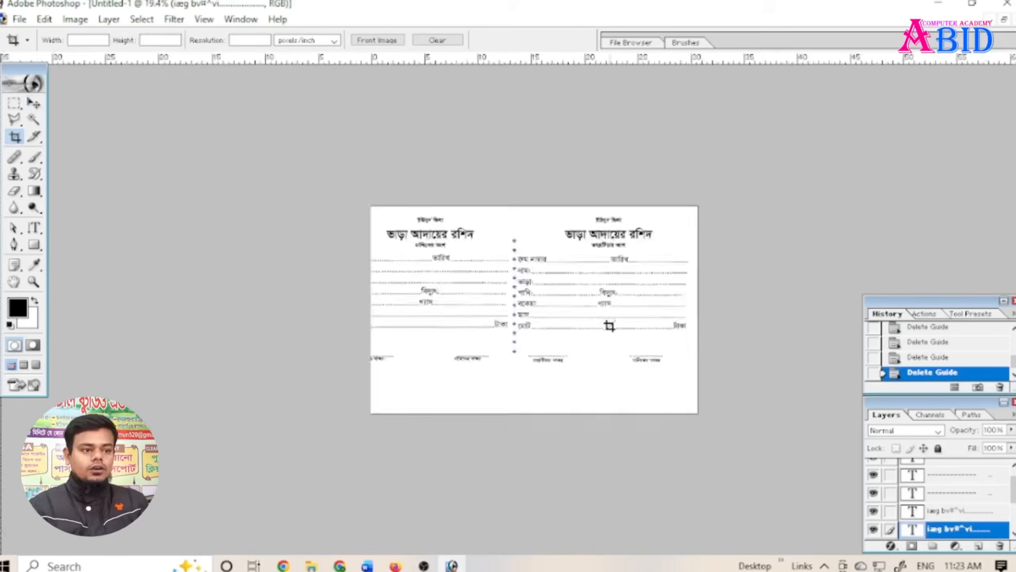
scroll(264, 374, "up", 3)
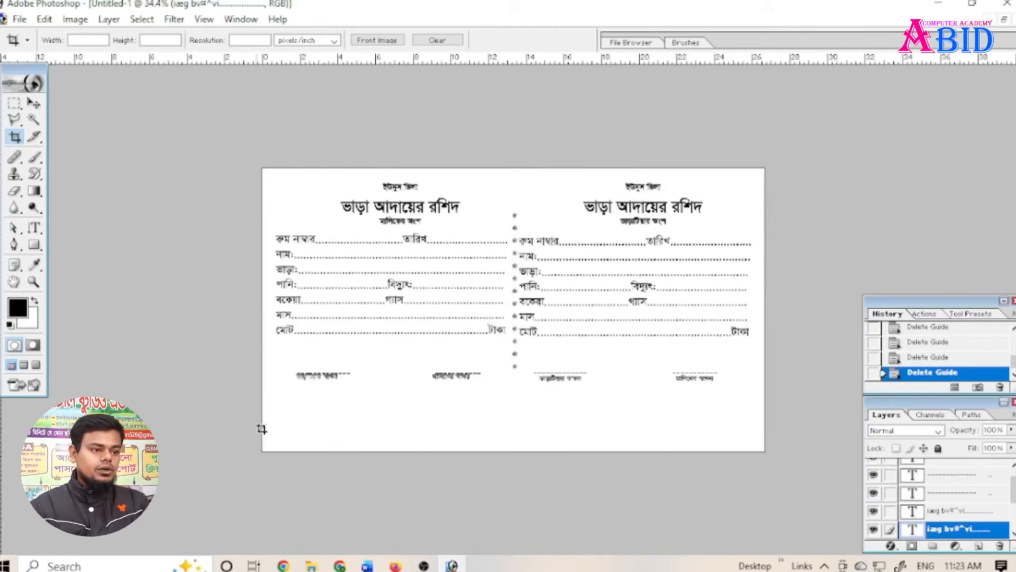
- Return to the Horizontal Type tool and raise the owner's copy's dashed signature lines clear of their labels
left_click(34, 232)
right_click(35, 232)
left_click(82, 228)
left_click(362, 375)
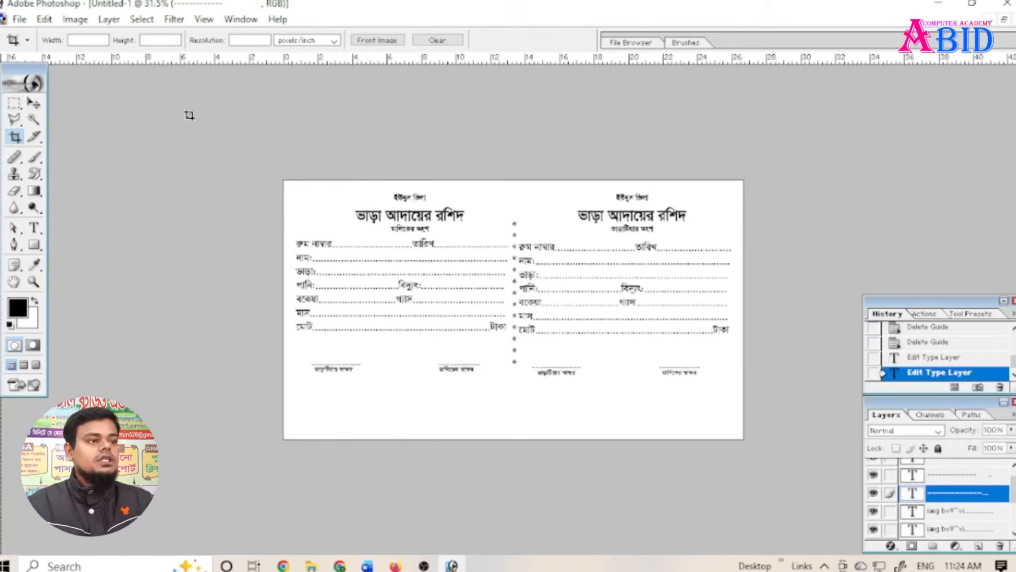
- Crop the page to trim the blank space below the signature labels
mouse_move(275, 178)
left_mouse_down()
mouse_move(816, 409)
mouse_move(863, 389)
left_mouse_up()
key("Return")
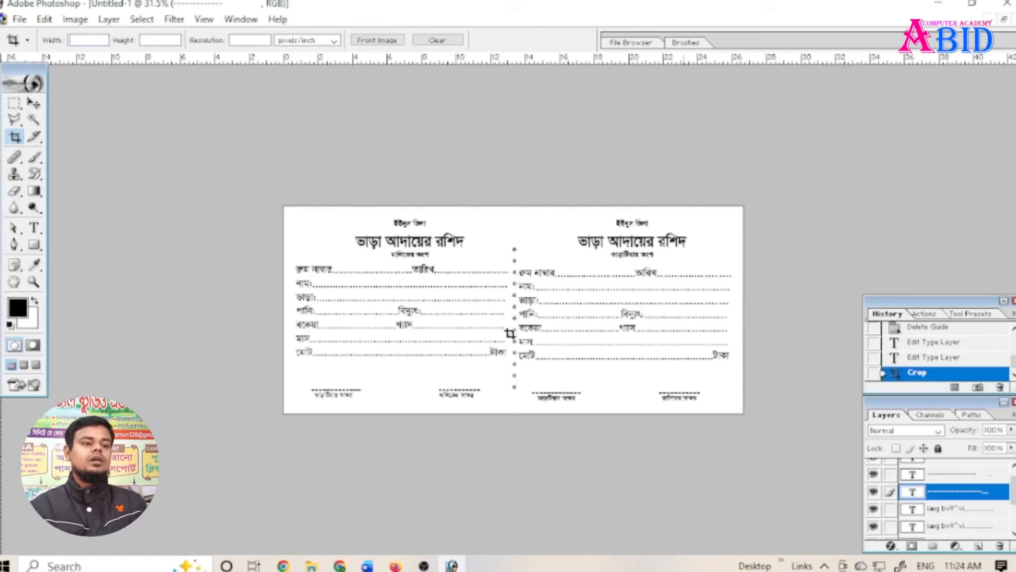
left_click(35, 105)
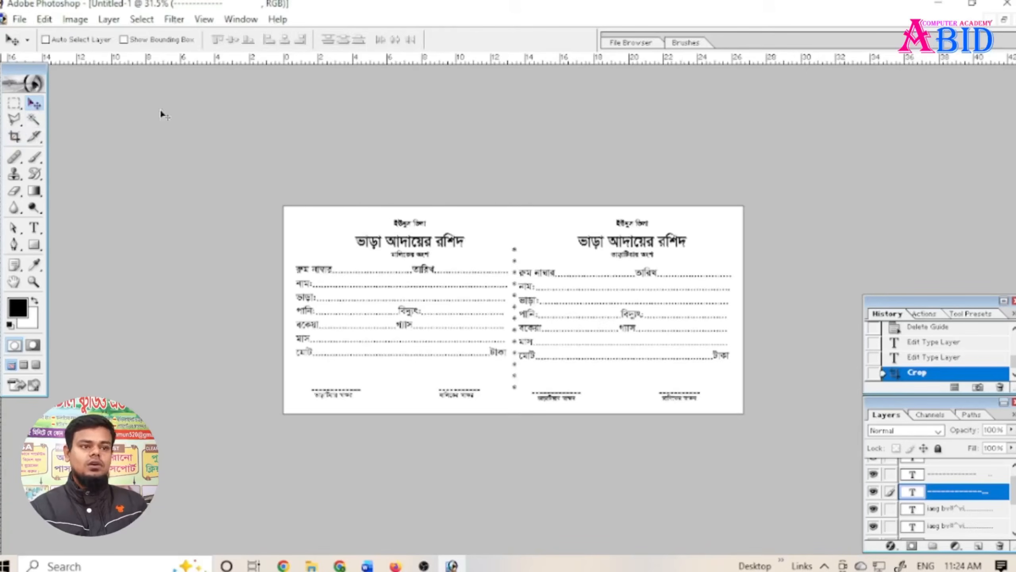
scroll(564, 363, "down", 5)
scroll(564, 362, "up", 4)
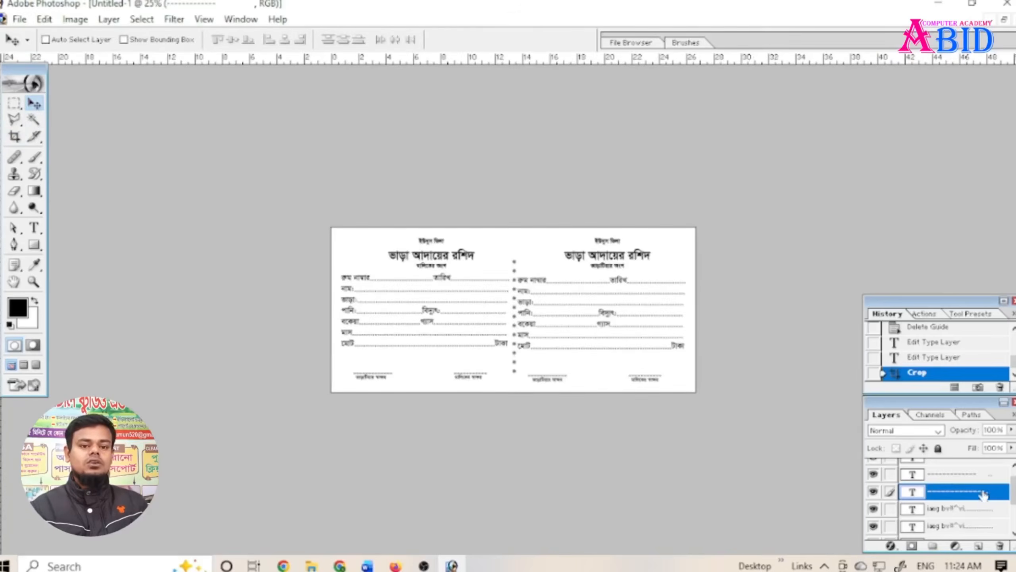
- Select the Background layer and set the background colour to bright yellow
scroll(928, 521, "down", 3)
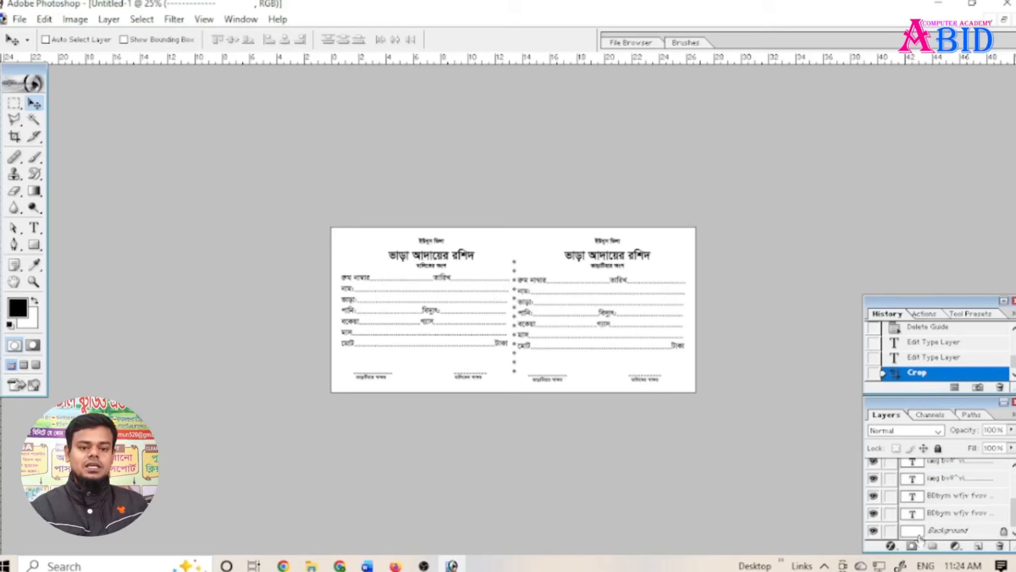
left_click(920, 537)
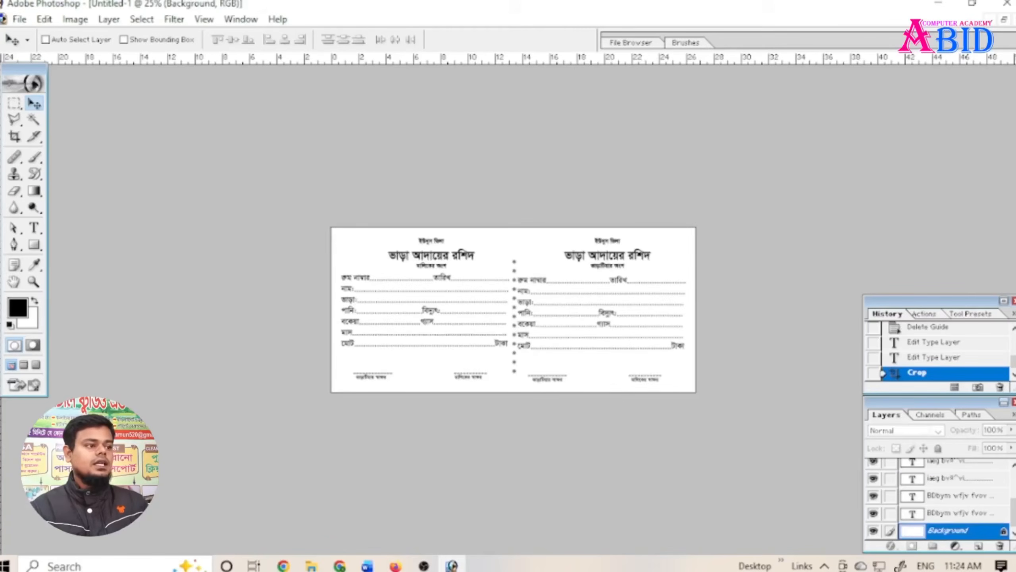
left_click(27, 323)
left_click_drag(263, 230, 271, 333)
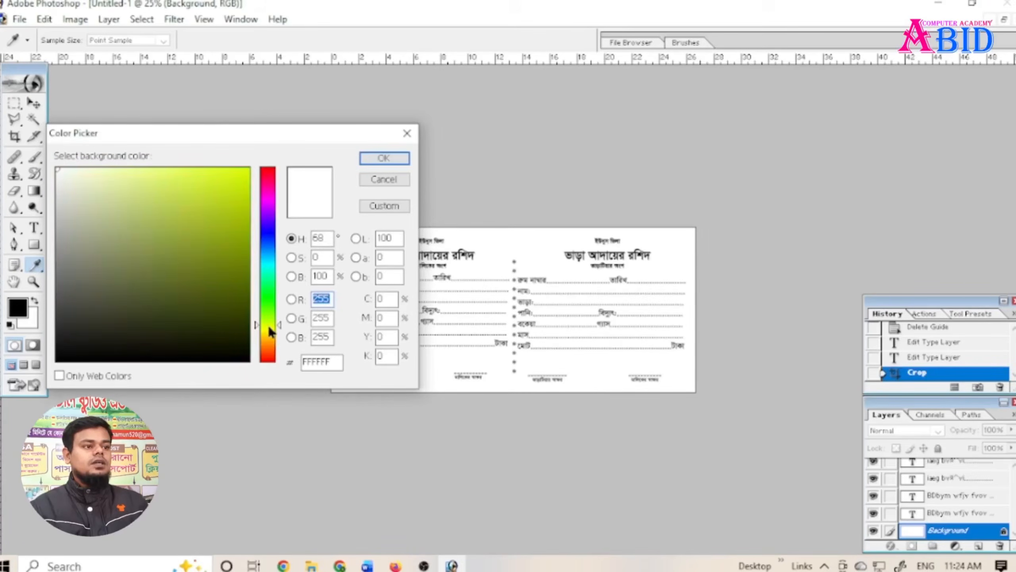
left_click_drag(227, 196, 290, 129)
left_click(383, 159)
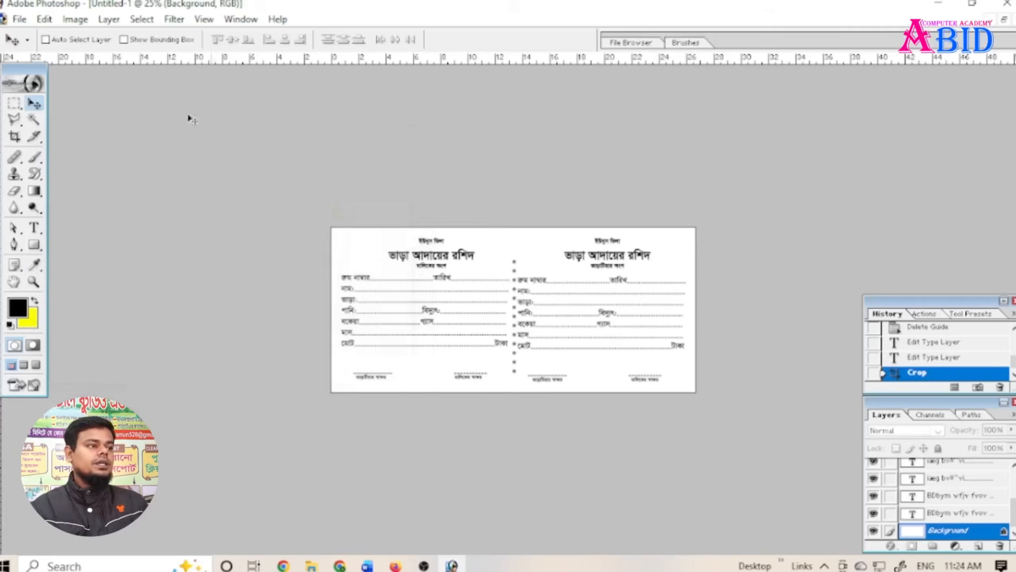
- Select the whole receipt page with the Rectangular Marquee, fill the Background layer with yellow, and deselect
left_click(13, 105)
left_click(15, 106)
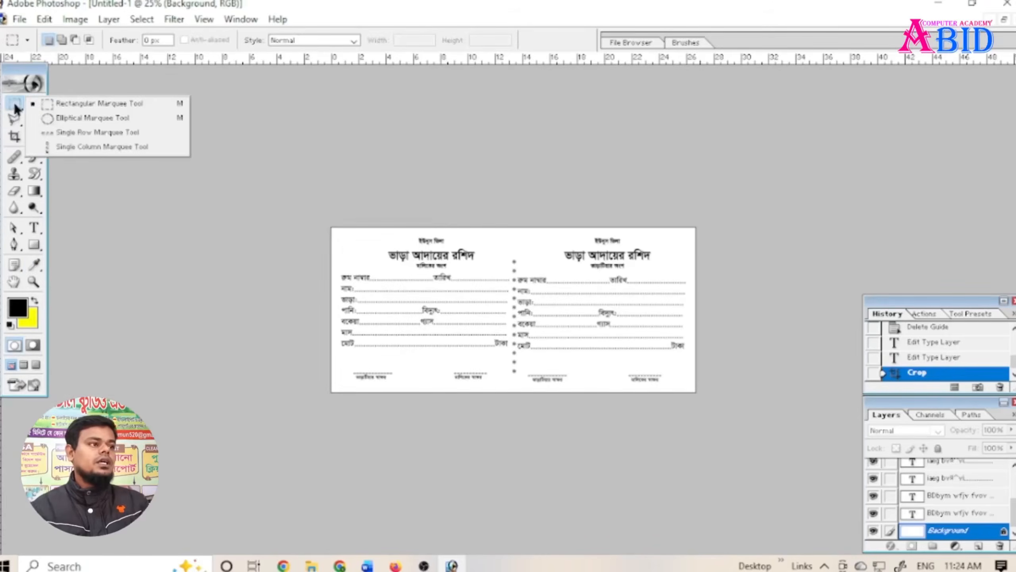
left_click_drag(323, 221, 708, 404)
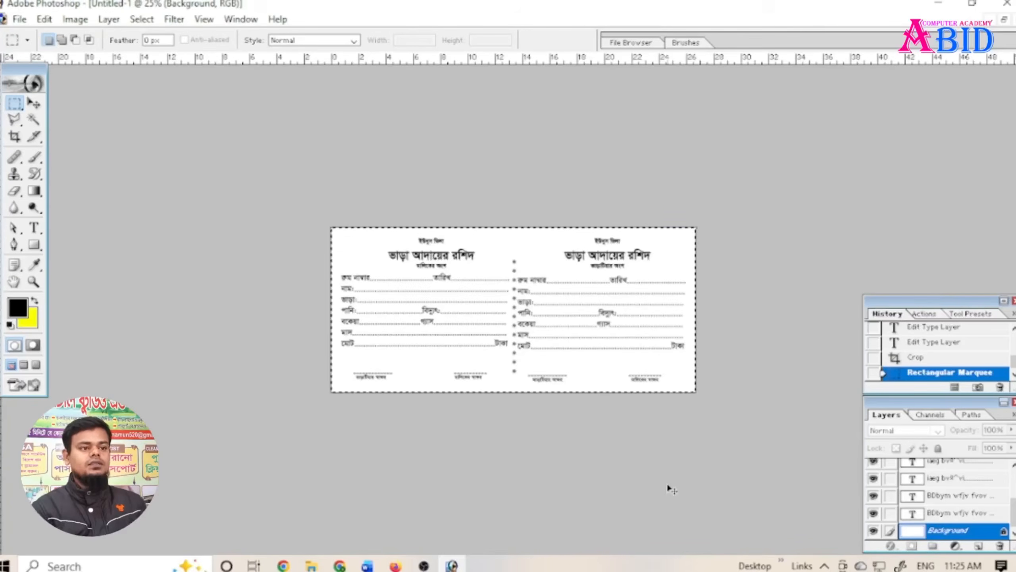
key("ctrl+BackSpace")
key("ctrl+d")
- Examine the yellow-filled receipt up close and as a whole
scroll(660, 371, "down", 3)
scroll(657, 374, "up", 6)
scroll(655, 375, "up", 3)
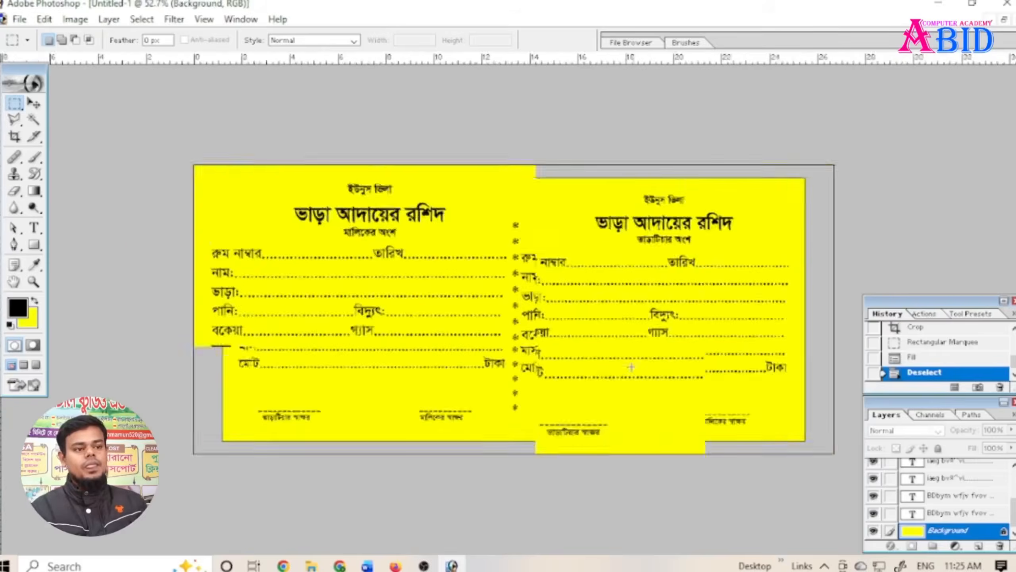
scroll(640, 371, "down", 6)
scroll(631, 370, "up", 2)
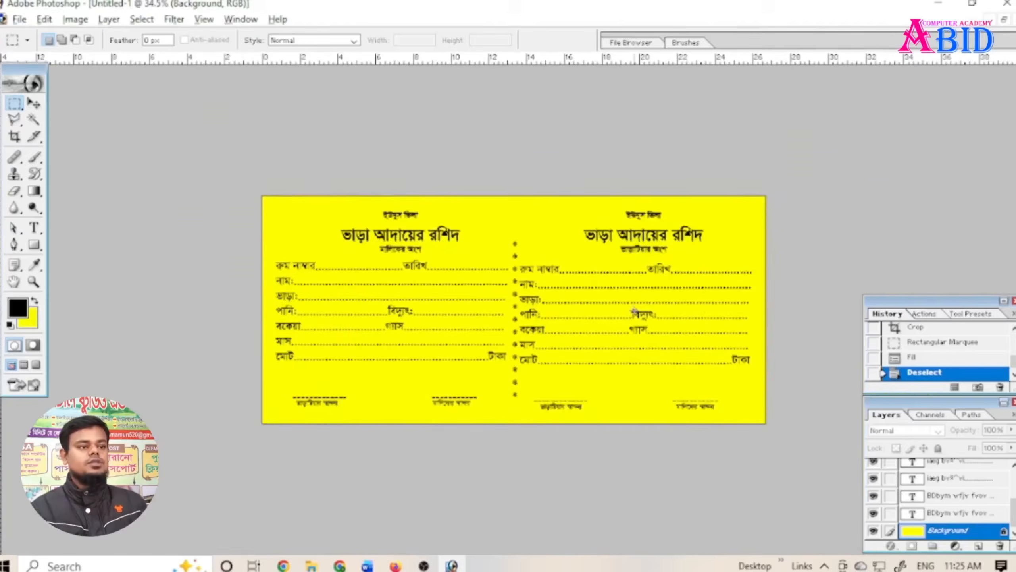
scroll(491, 321, "down", 5)
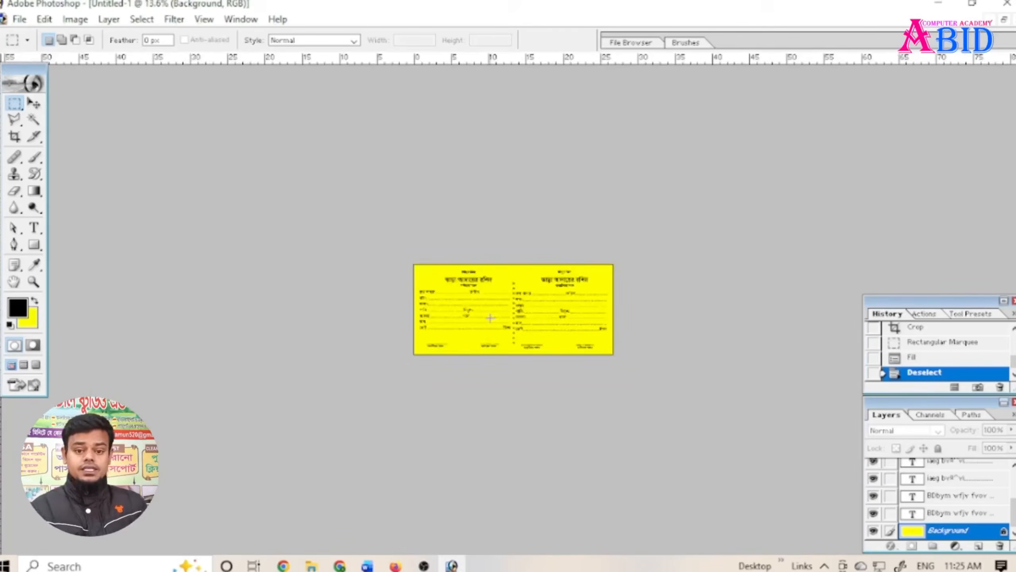
scroll(491, 317, "down", 2)
scroll(491, 317, "up", 4)
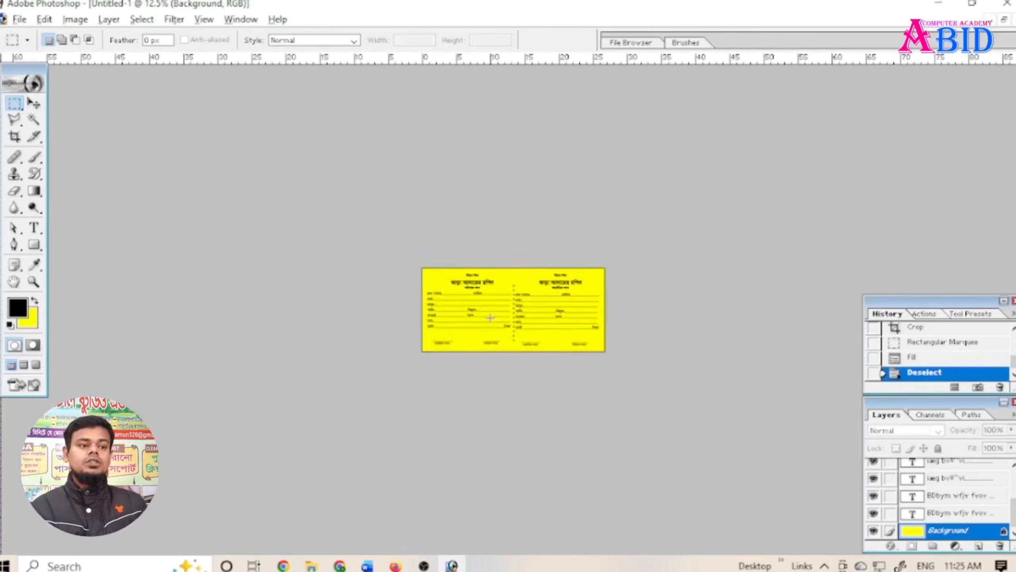
- Merge all the receipt's text, dashed-line and asterisk divider layers down into the Background layer
left_click(932, 515)
key("ctrl+e")
key("ctrl+e")
key("ctrl+e")
left_click(938, 513)
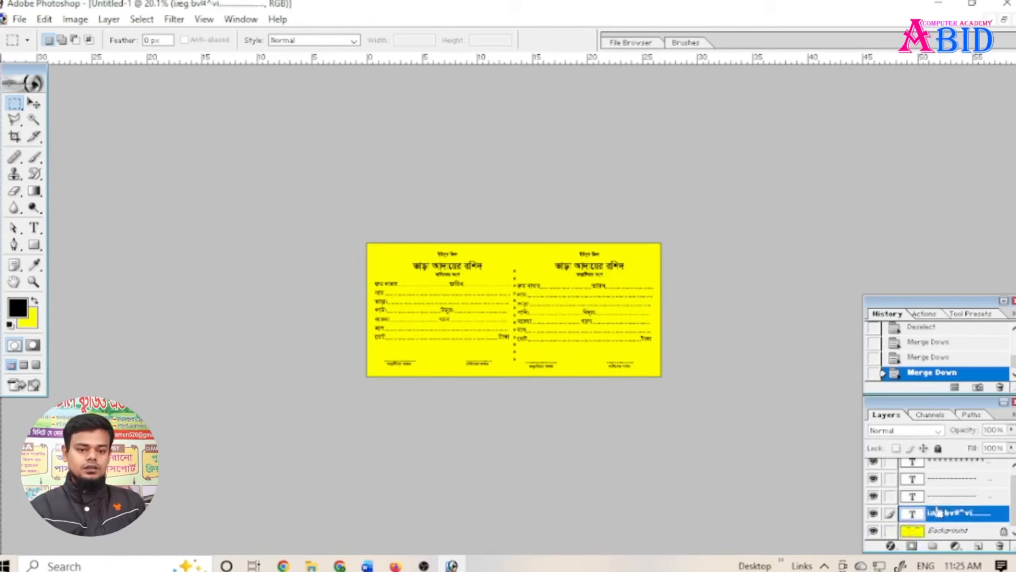
key("ctrl+e")
left_click(942, 503)
key("ctrl+e")
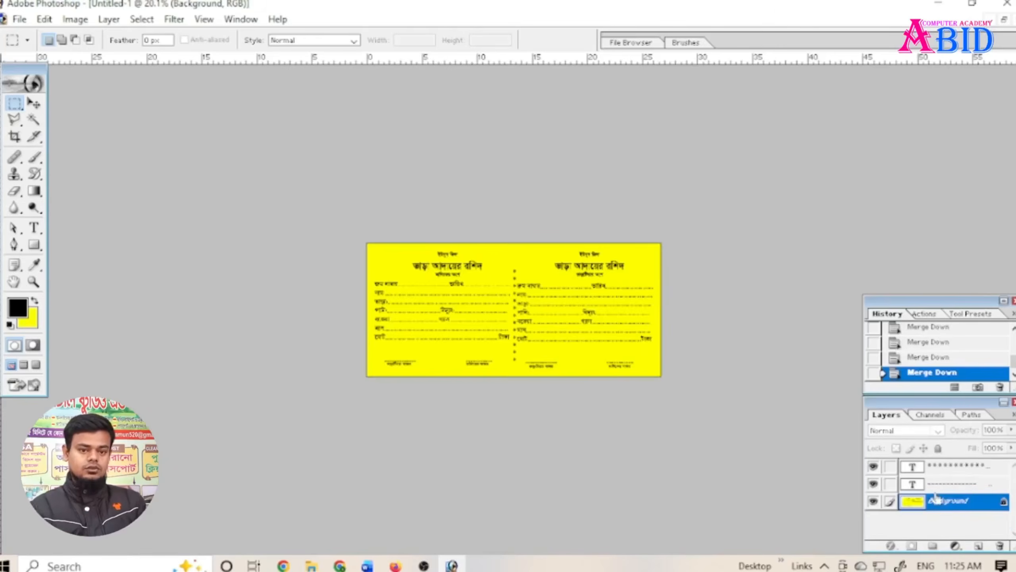
left_click(936, 484)
key("ctrl+e")
left_click(933, 473)
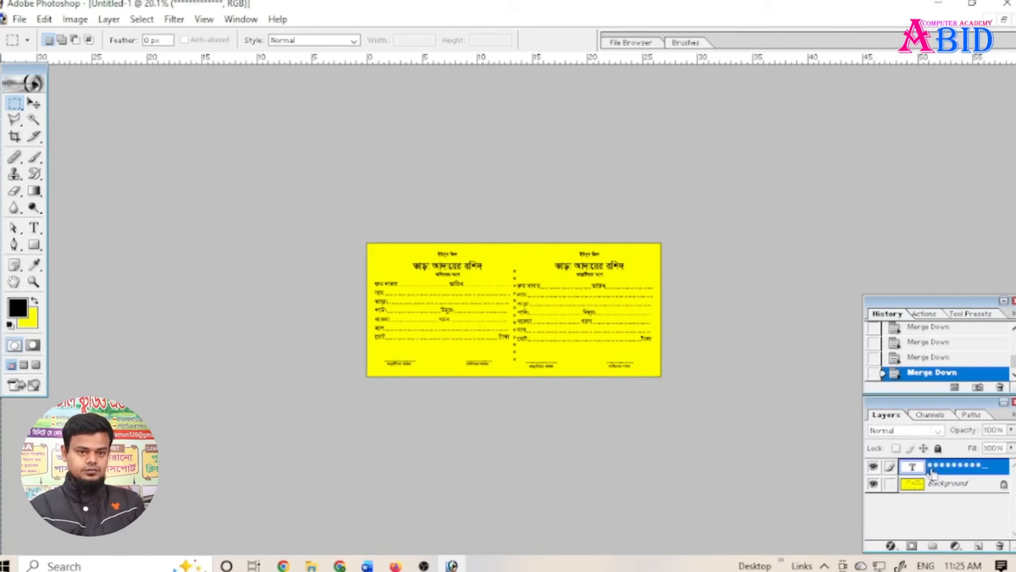
key("ctrl+e")
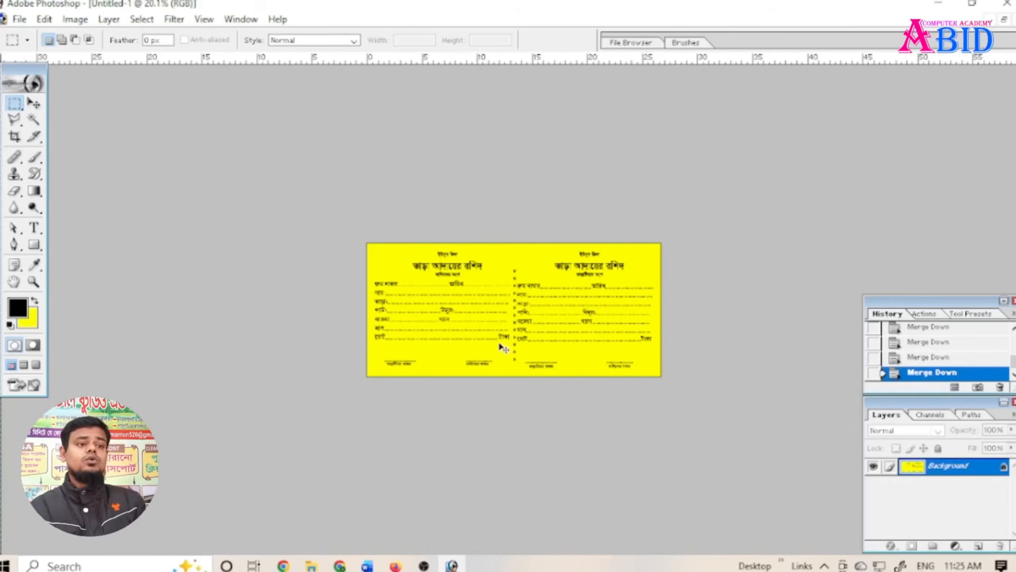
- Create a new white A4 document, 210 x 297 mm at 300 pixels/inch in RGB Color
key("ctrl+n")
left_click(562, 193)
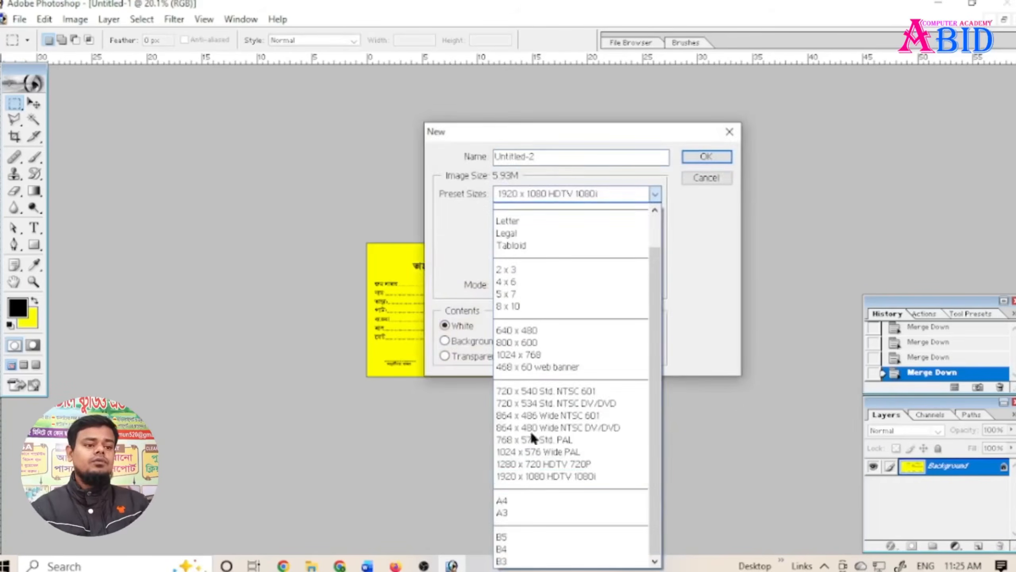
left_click(520, 501)
left_click(710, 158)
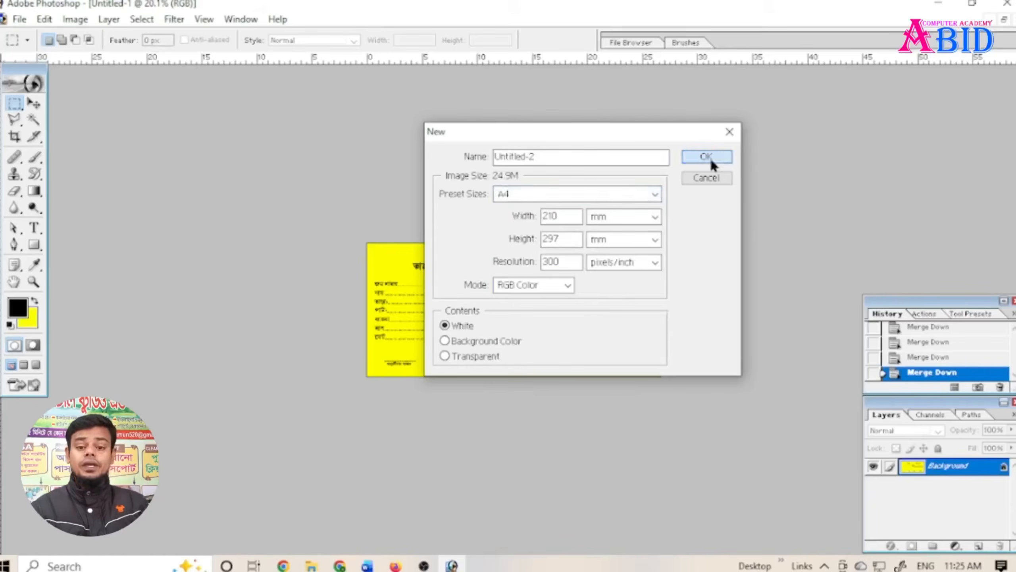
- Copy the flattened receipt into the A4 document, place it in the page's upper-left corner, and fit the page to the maximized window
left_click_drag(240, 71, 601, 106)
left_click(383, 74)
left_click_drag(384, 75, 70, 72)
left_click(34, 103)
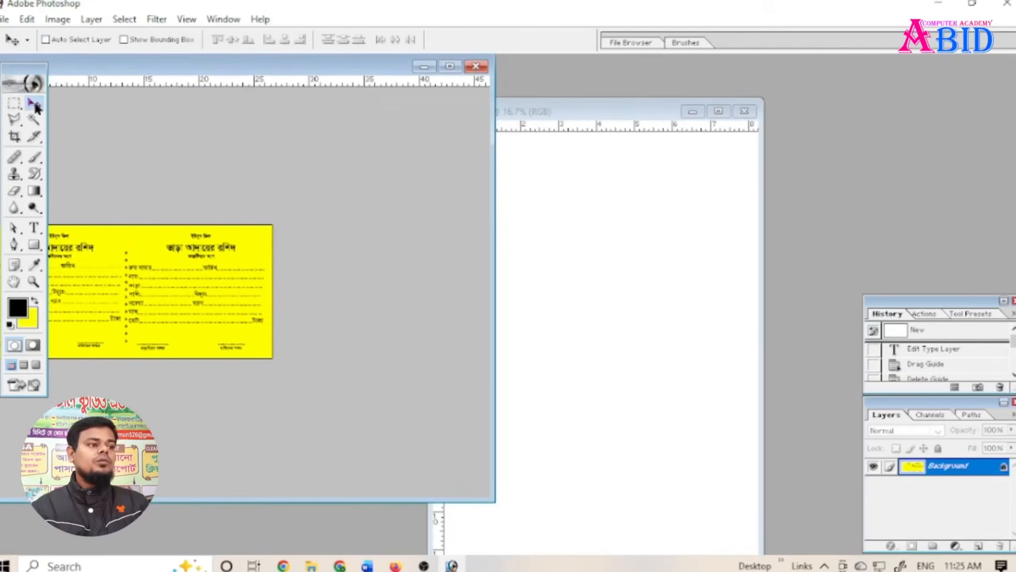
left_click_drag(156, 251, 631, 313)
left_click_drag(633, 272, 596, 160)
left_click(718, 112)
key("ctrl+0")
- Duplicate the receipt three times down the A4 page to stack four receipts, nudging the lowest copy up
left_click_drag(510, 206, 514, 425)
key("Up")
key("Up")
key("Up")
key("Up")
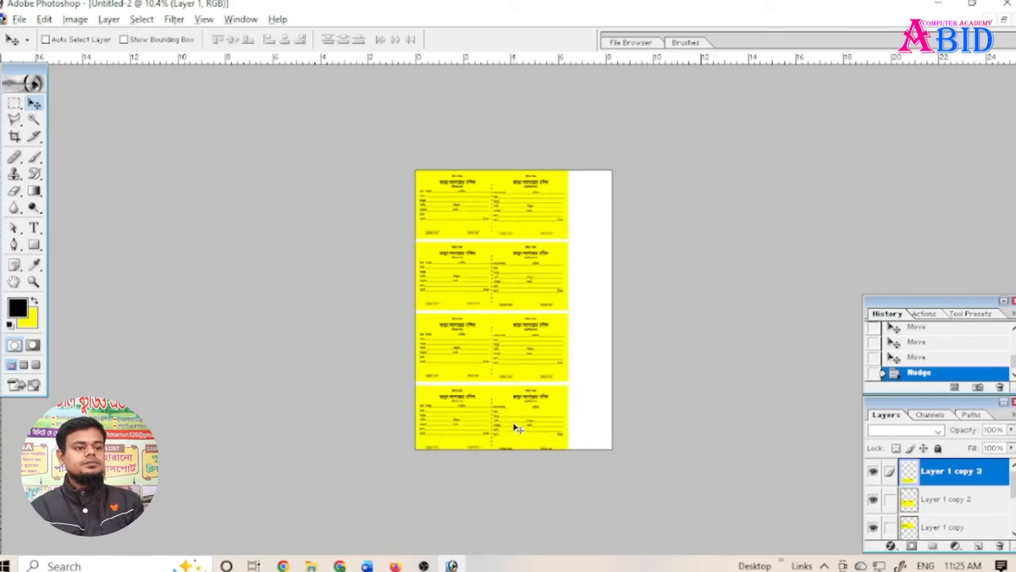
- Merge the three receipt copies with the original receipt into Layer 1
key("ctrl+e")
key("ctrl+e")
key("ctrl+e")
- Free-transform the merged receipts to about 123.9% width and 96.1% height so they nearly fill the A4 page
key("ctrl+t")
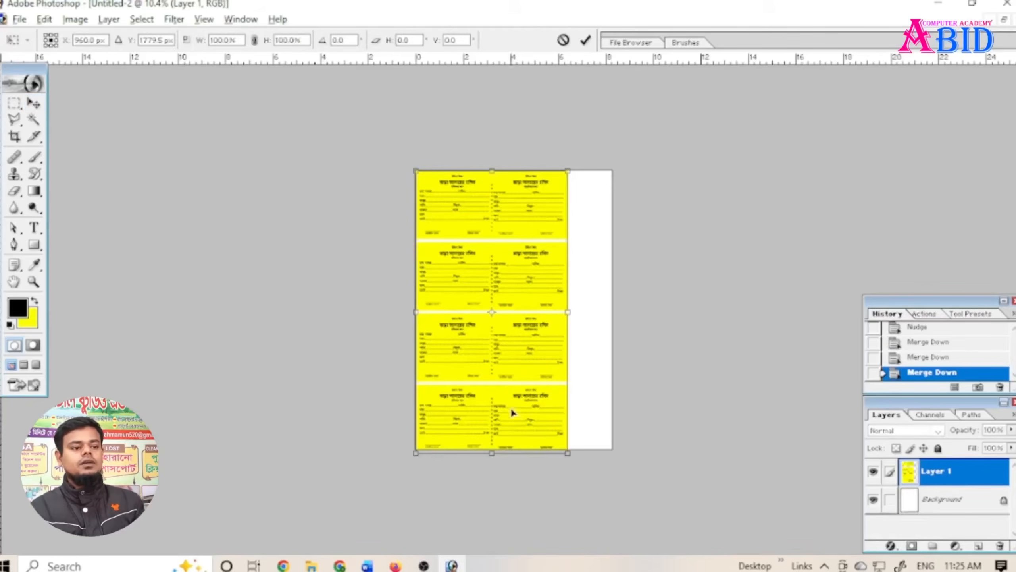
left_click_drag(492, 453, 492, 448)
left_click_drag(568, 313, 604, 325)
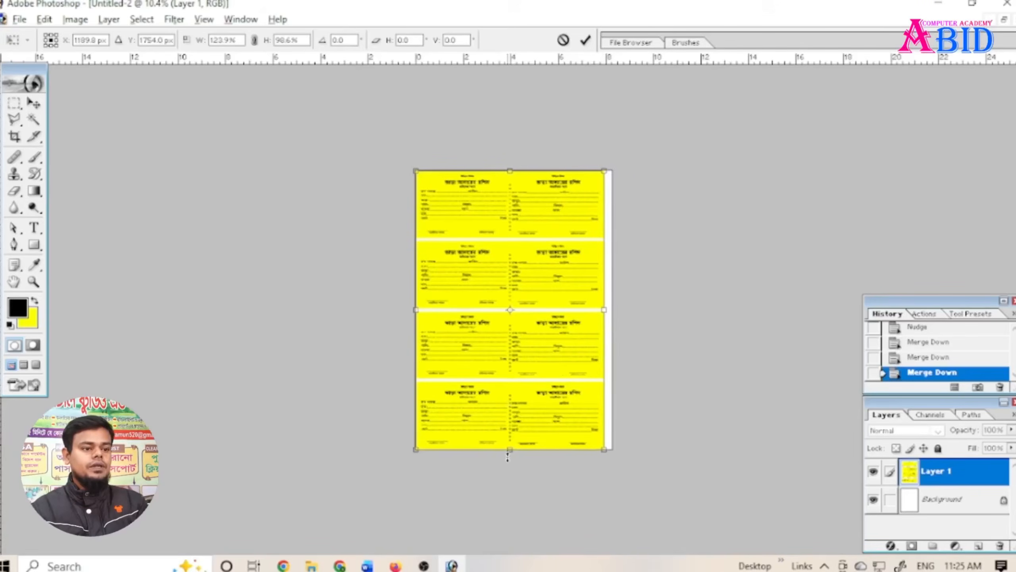
left_click_drag(511, 454, 510, 451)
- Nudge the receipt block right and down to leave even white margins around it, and apply the transform
key("Right")
key("Right")
key("Right")
key("Right")
key("Right")
key("Right")
key("Down")
key("Down")
key("Down")
key("Down")
key("Down")
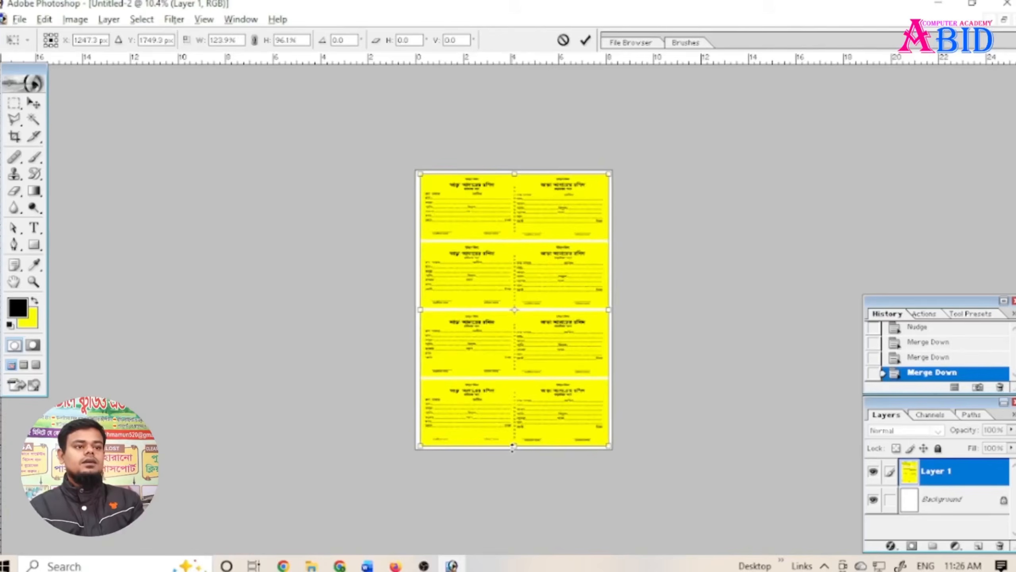
key("Return")
- Check the text and spacing of the four receipts up close and the overall A4 layout
key("ctrl+minus")
key("ctrl+plus")
key("ctrl+plus")
key("ctrl+plus")
key("ctrl+plus")
key("ctrl+plus")
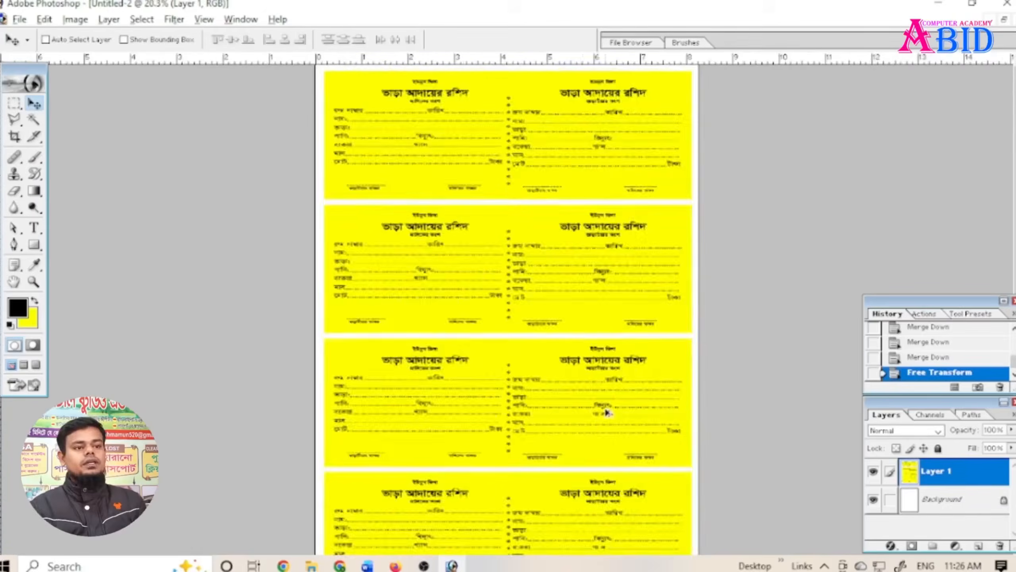
key("ctrl+minus")
key("ctrl+minus")
key("ctrl+minus")
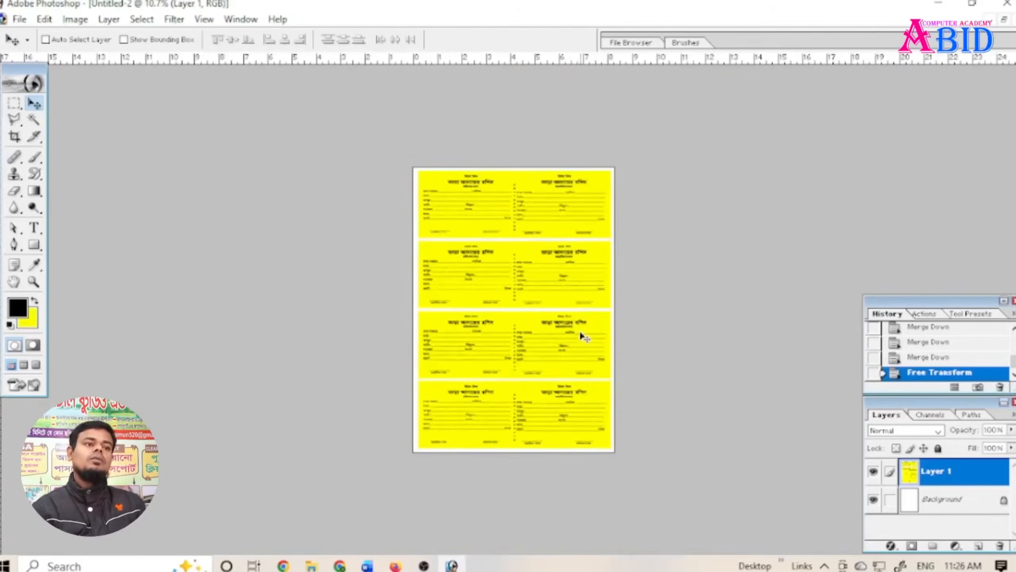
- Start printing the A4 sheet with Scale to Fit Media enabled
key("ctrl+p")
left_click(573, 193)
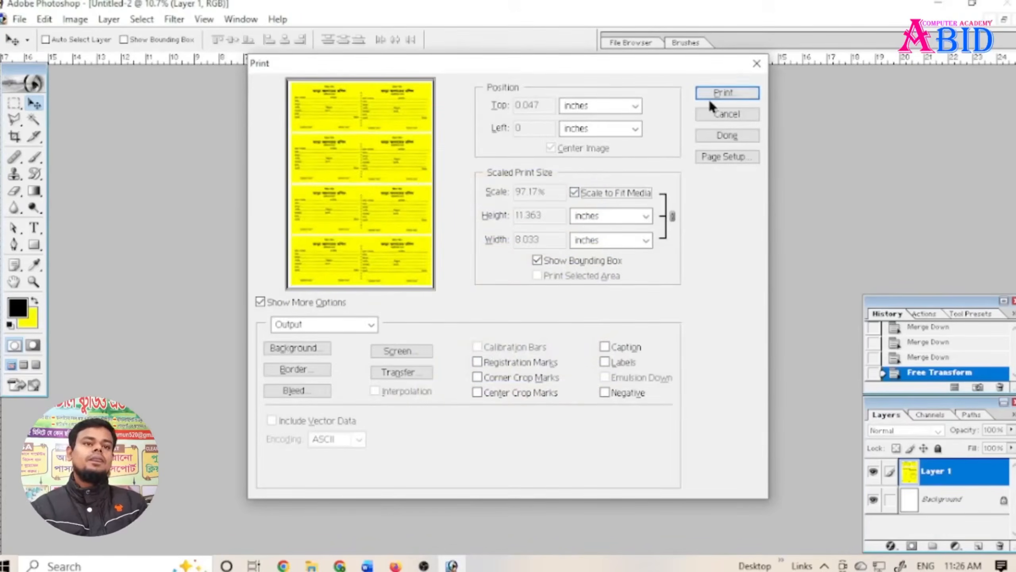
left_click(717, 96)
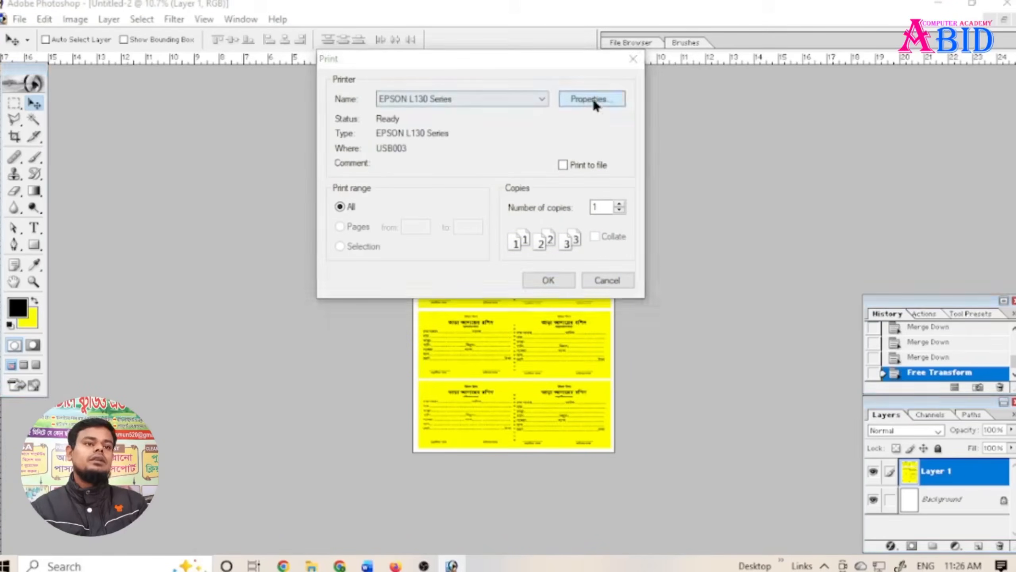
- Set the EPSON L130 Series printer to Standard quality and Color output, then cancel the print job
left_click(587, 100)
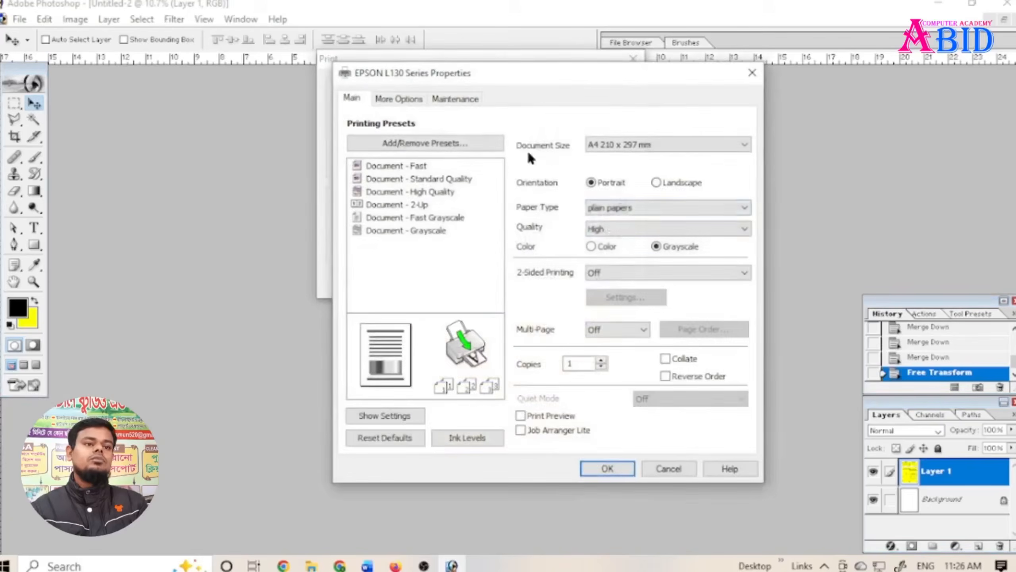
left_click(603, 230)
left_click(598, 250)
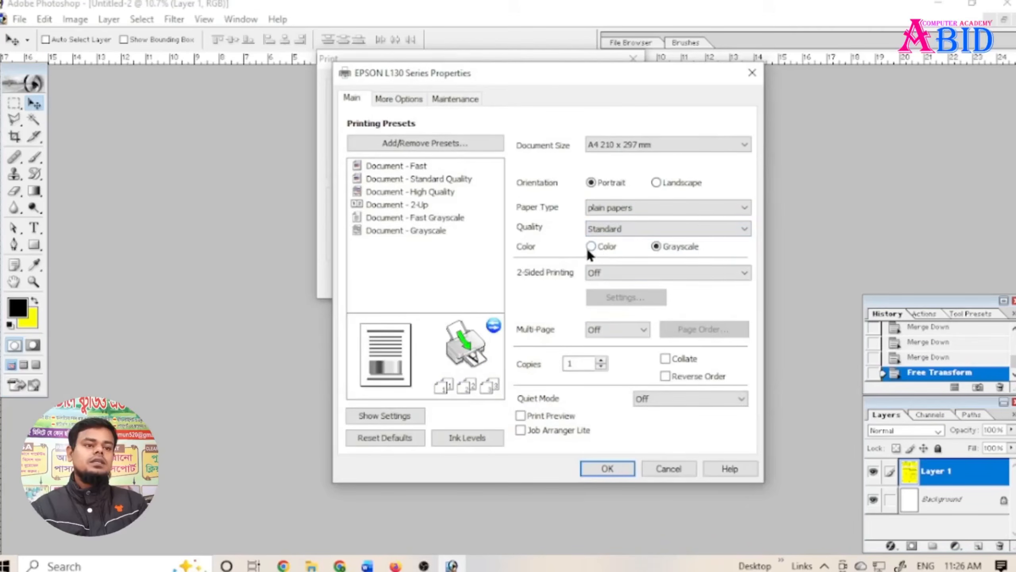
left_click(590, 247)
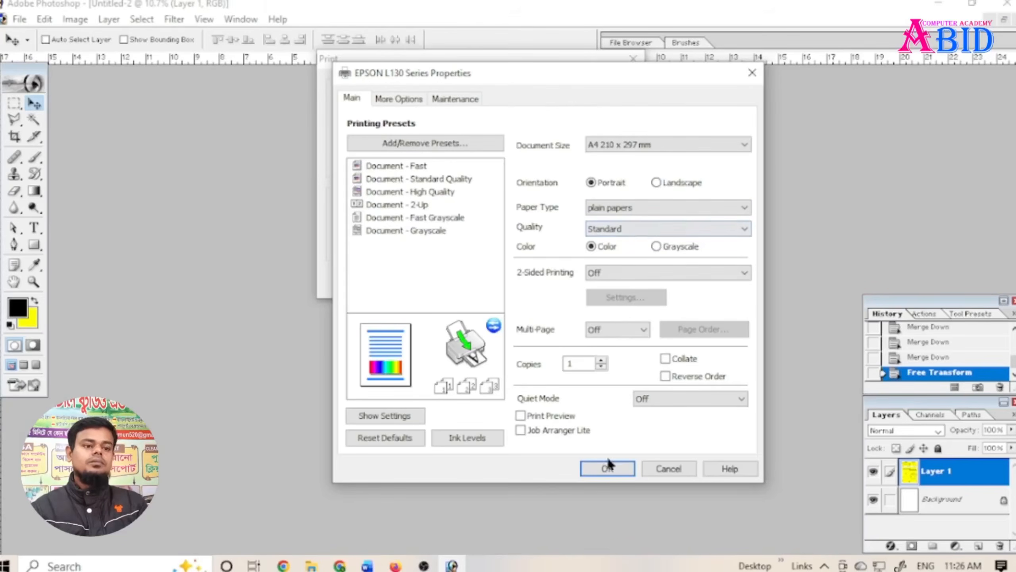
left_click(608, 469)
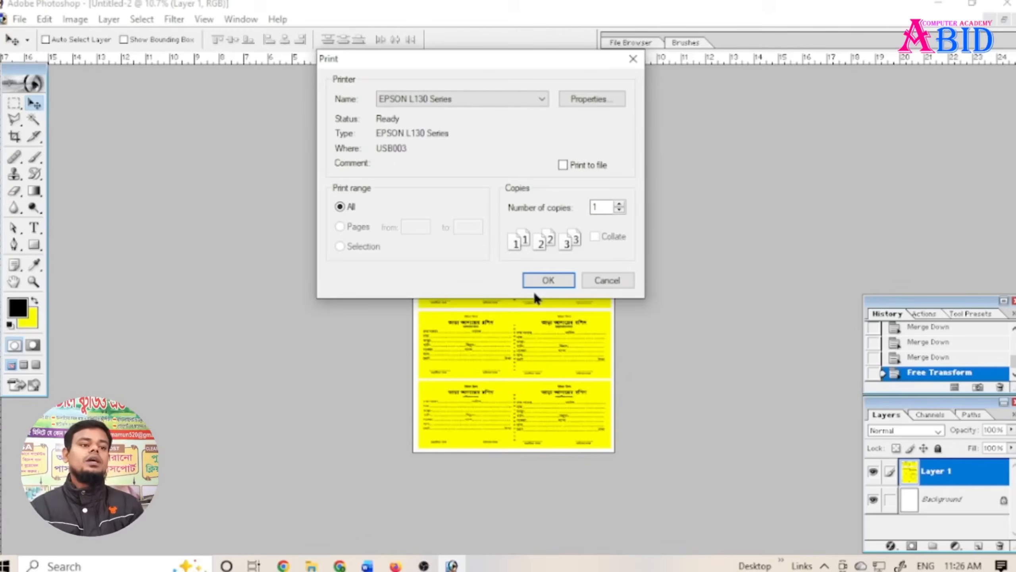
left_click(604, 282)
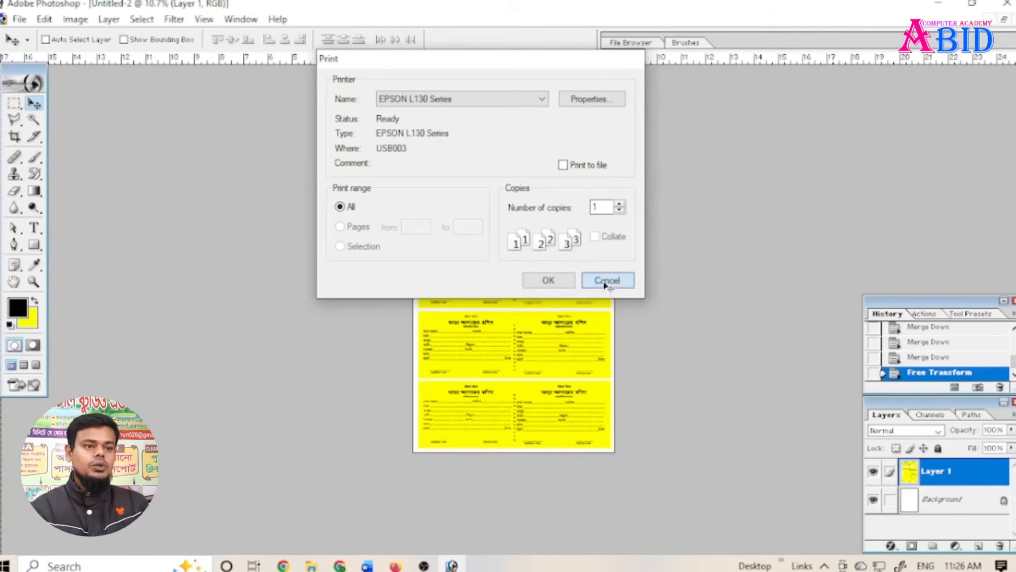